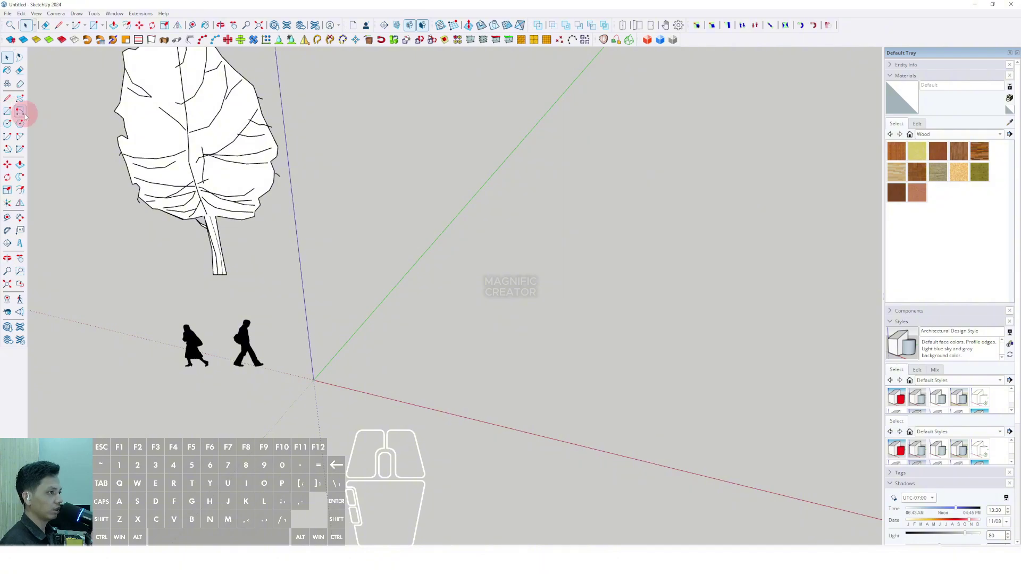
# Step: Draw a flat Rotated Rectangle from the origin, short side along the green axis and long side along the red axis
pyautogui.click(19, 111)
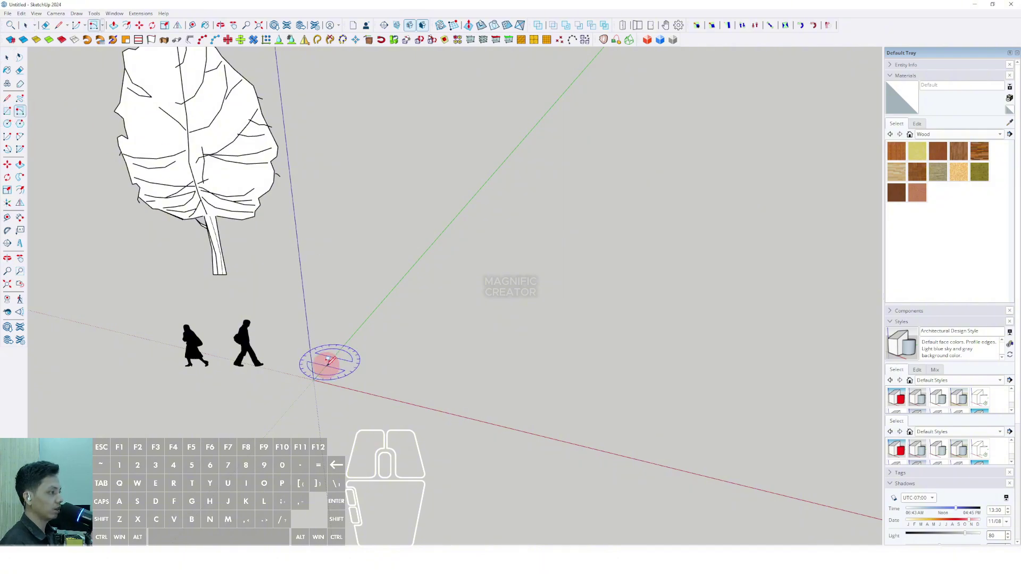
pyautogui.scroll(5, 313, 388)
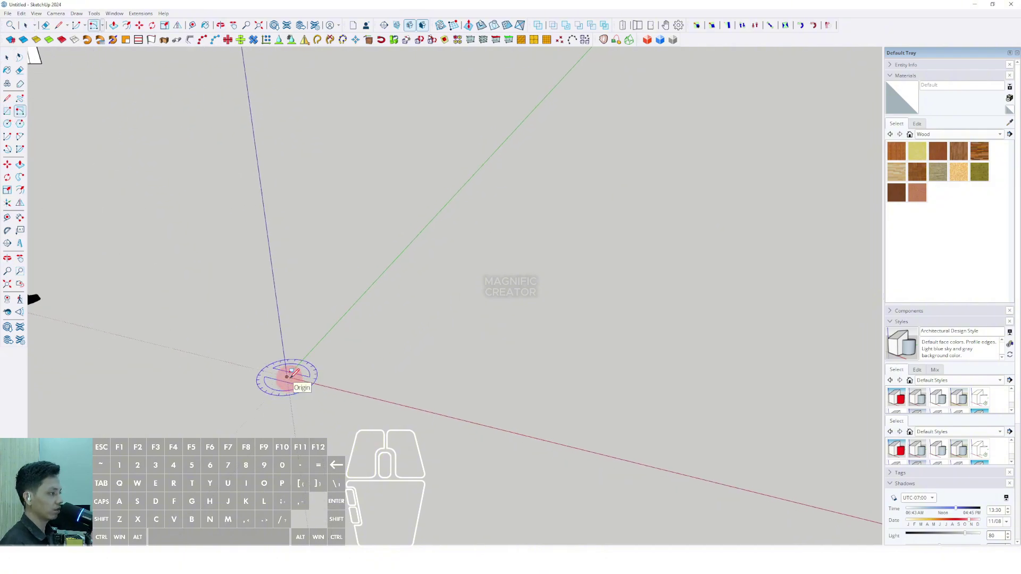
pyautogui.click(287, 376)
pyautogui.scroll(-2, 290, 372)
pyautogui.scroll(3, 295, 362)
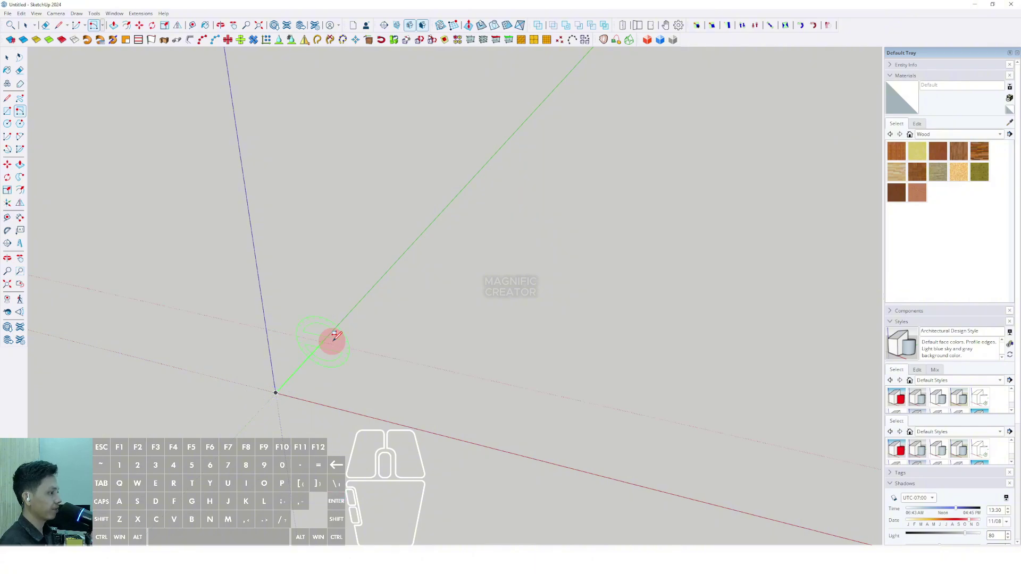
pyautogui.click(333, 341)
pyautogui.scroll(-3, 332, 341)
pyautogui.scroll(4, 436, 367)
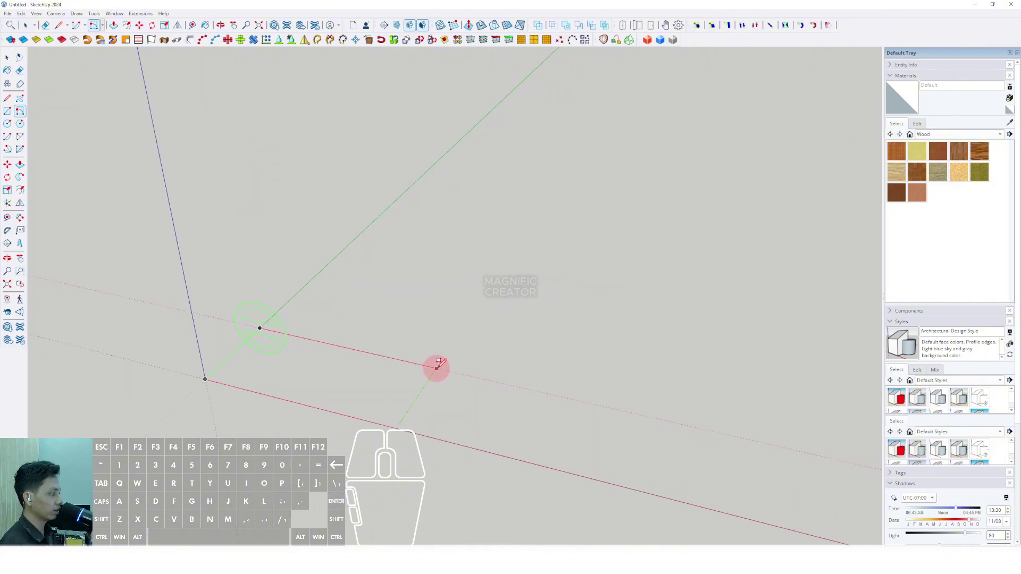
pyautogui.keyDown('shift'); pyautogui.moveTo(435, 367); pyautogui.dragTo(513, 338, button='middle'); pyautogui.keyUp('shift')
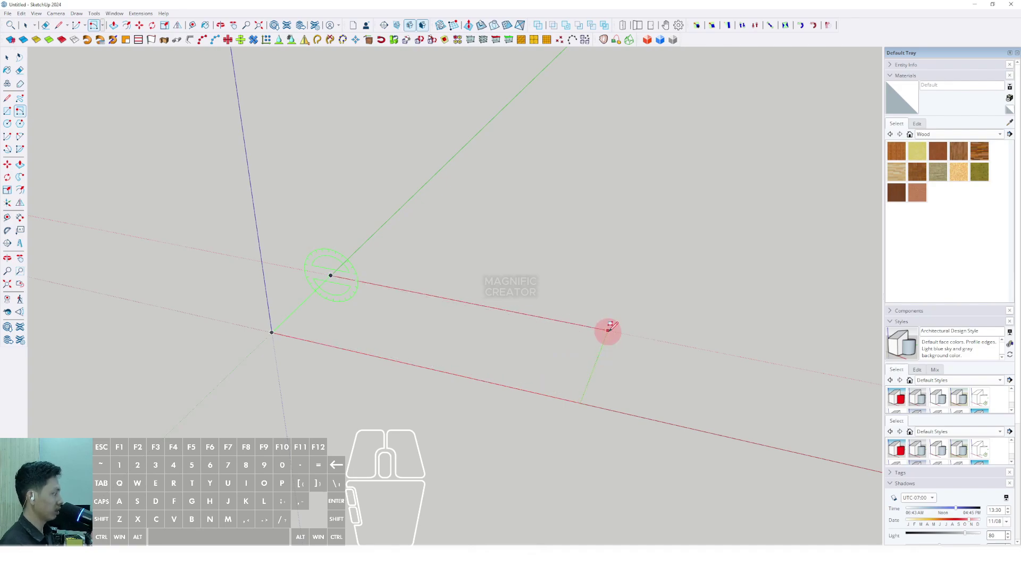
pyautogui.click(609, 329)
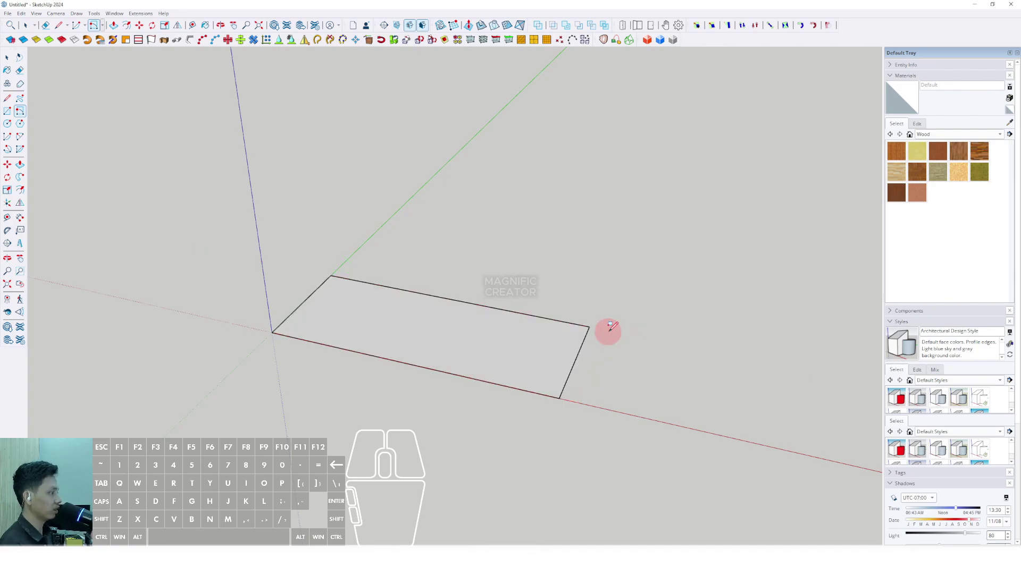
# Step: Push/Pull the rectangle upward into a thin tabletop slab
pyautogui.press('space')
pyautogui.moveTo(607, 333); pyautogui.dragTo(385, 312, button='middle')
pyautogui.click(385, 312)
pyautogui.scroll(2, 404, 312)
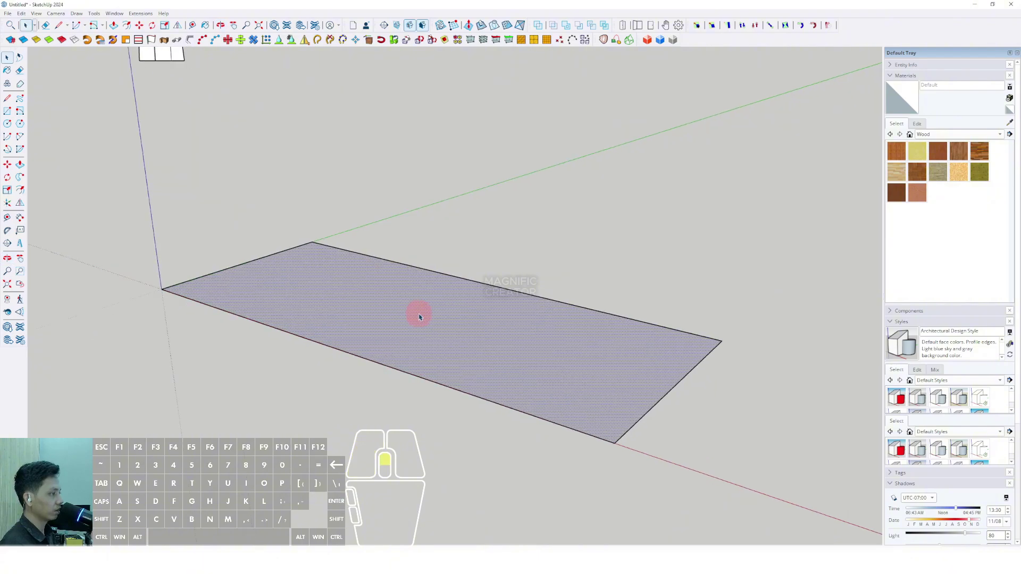
pyautogui.scroll(2, 328, 327)
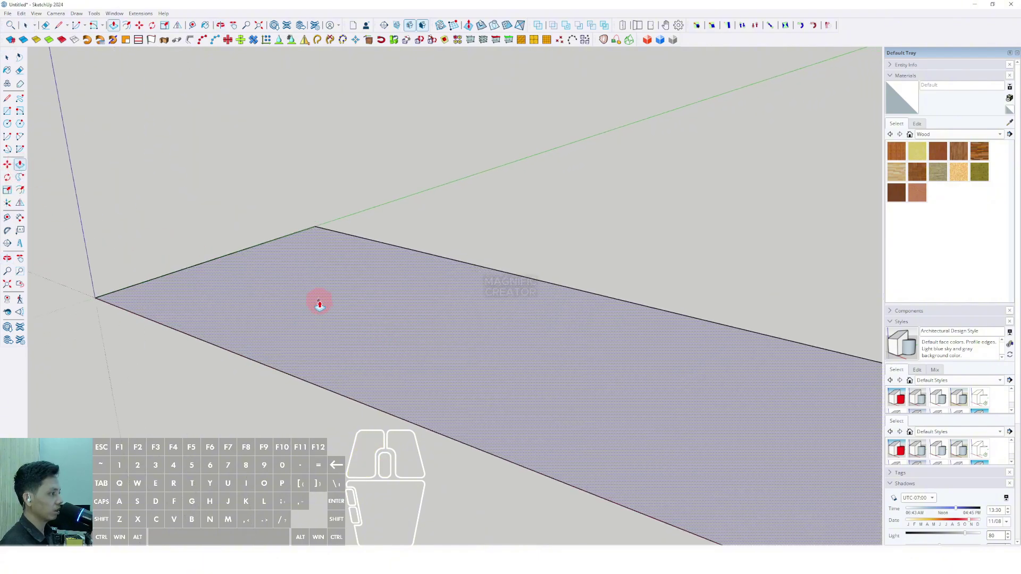
pyautogui.moveTo(319, 299); pyautogui.dragTo(321, 238)
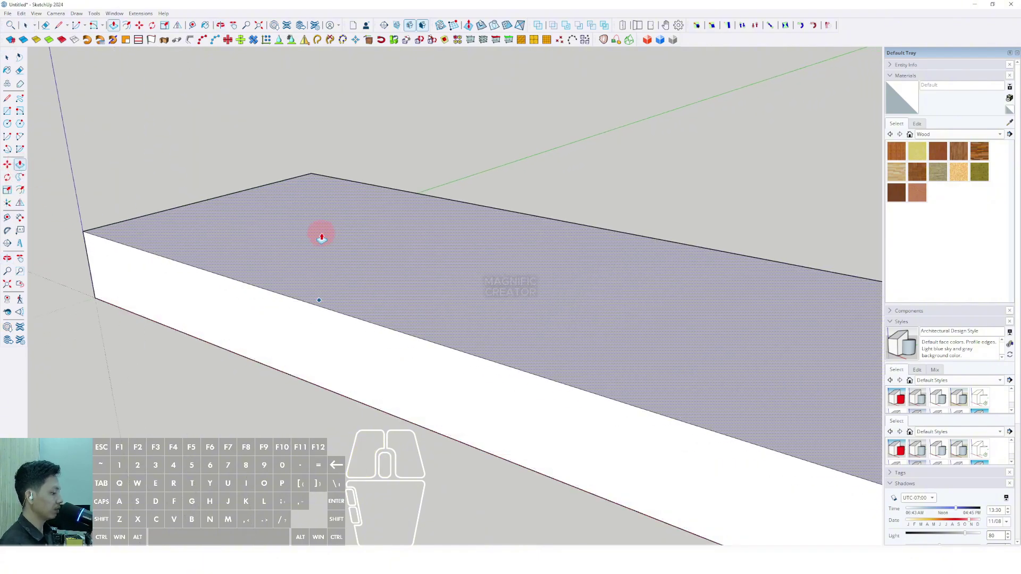
pyautogui.press('Return')
pyautogui.press('space')
pyautogui.scroll(-3, 345, 262)
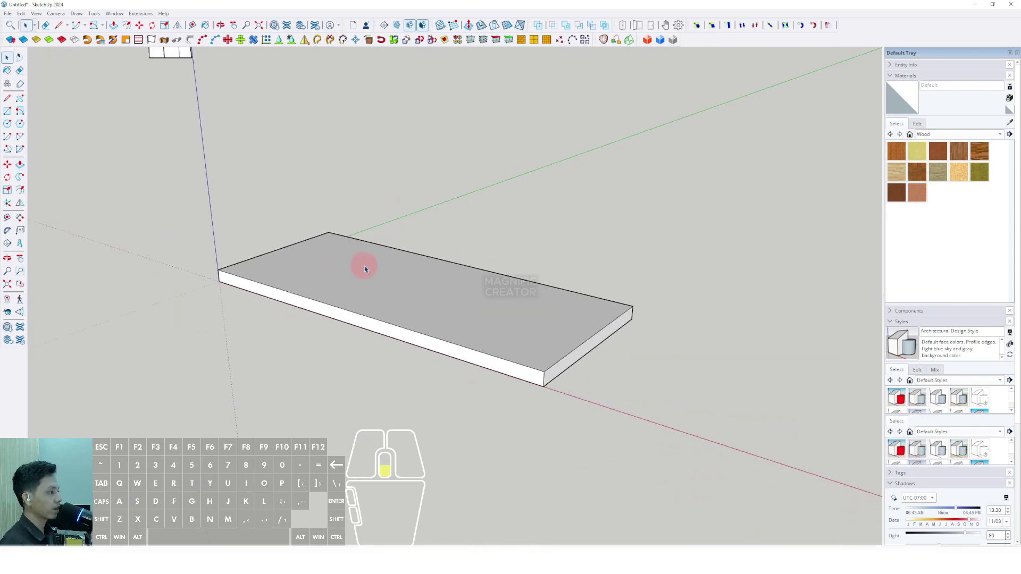
# Step: Select all of the slab's connected geometry and make it a group
pyautogui.scroll(1, 395, 284)
pyautogui.keyDown('shift'); pyautogui.moveTo(397, 285); pyautogui.dragTo(398, 312, button='middle'); pyautogui.keyUp('shift')
pyautogui.tripleClick(357, 287)
pyautogui.rightClick(357, 288)
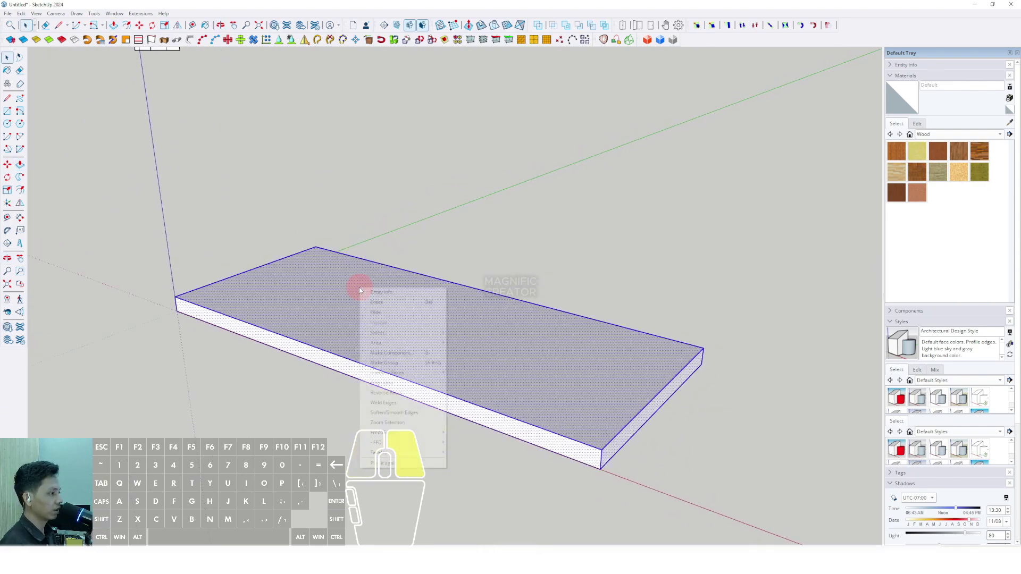
pyautogui.click(388, 365)
pyautogui.scroll(1, 396, 326)
pyautogui.rightClick(400, 322)
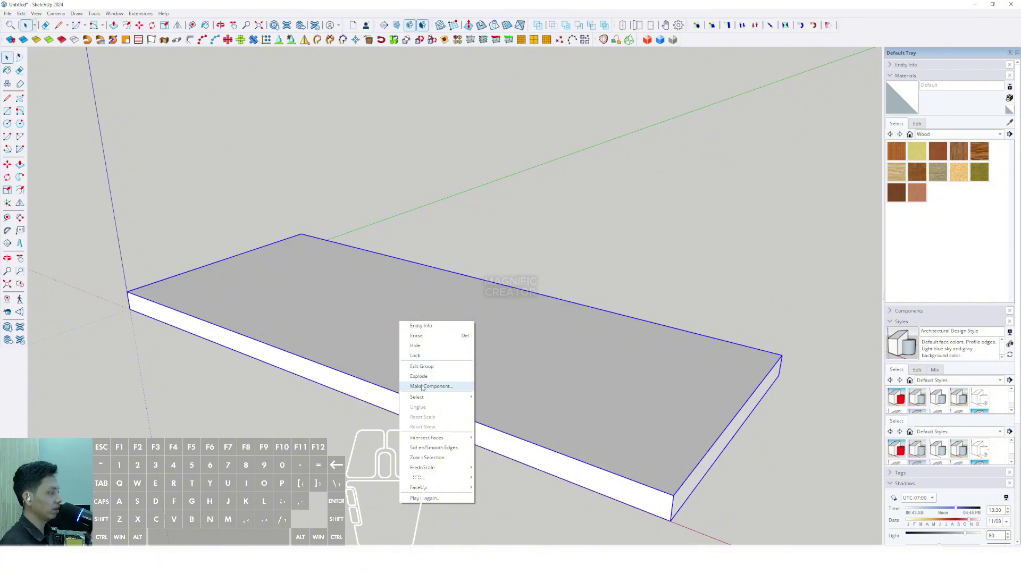
pyautogui.click(422, 386)
pyautogui.click(483, 337)
pyautogui.scroll(1, 454, 399)
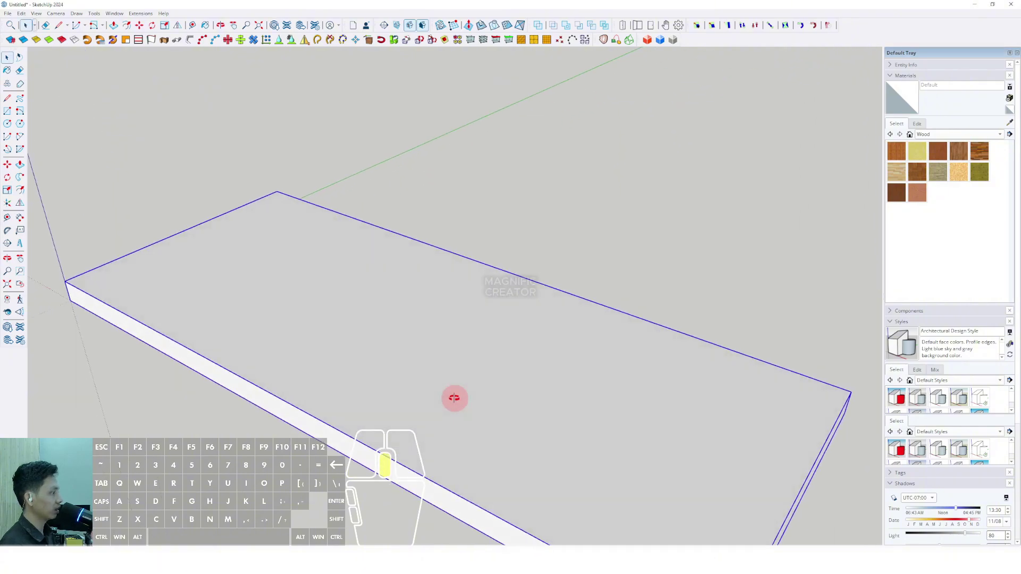
# Step: Paint the slab group with the Wood Veneer 02 material
pyautogui.scroll(-2, 454, 398)
pyautogui.click(918, 193)
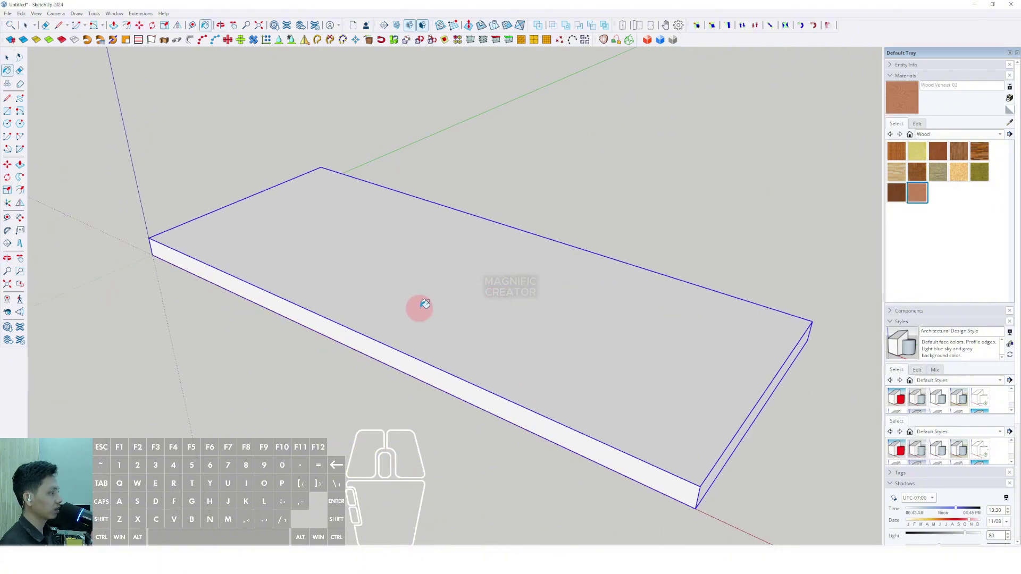
pyautogui.click(405, 278)
pyautogui.moveTo(367, 291)
pyautogui.mouseDown(button='middle')
pyautogui.moveTo(419, 360)
pyautogui.moveTo(410, 319)
pyautogui.moveTo(424, 354)
pyautogui.moveTo(481, 389)
pyautogui.mouseUp(button='middle')
pyautogui.press('space')
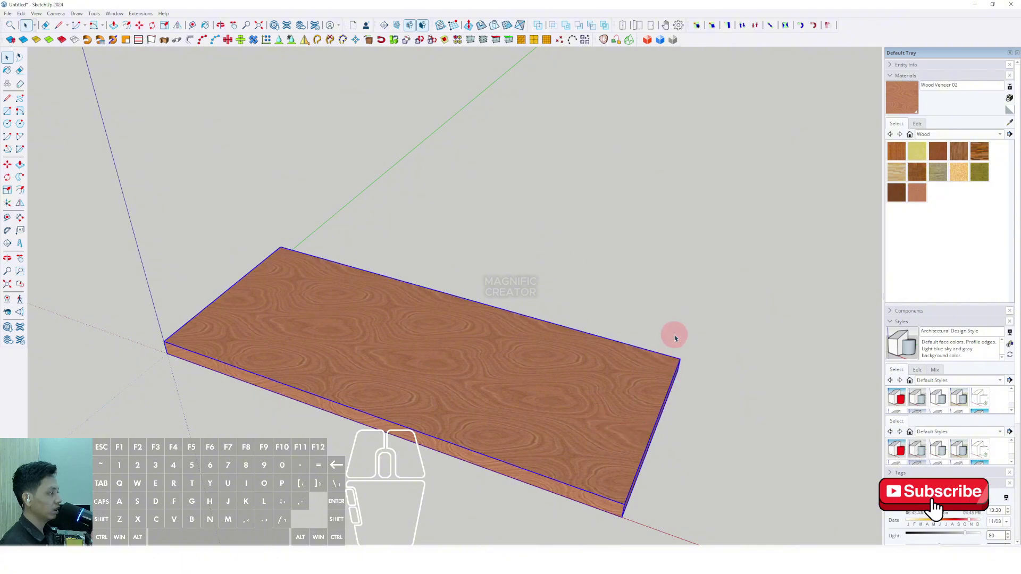
# Step: Draw a small square on the slab's upper face at the corner along the red axis, away from the origin
pyautogui.moveTo(531, 468); pyautogui.dragTo(413, 318, button='middle')
pyautogui.moveTo(180, 216); pyautogui.dragTo(169, 261, button='middle')
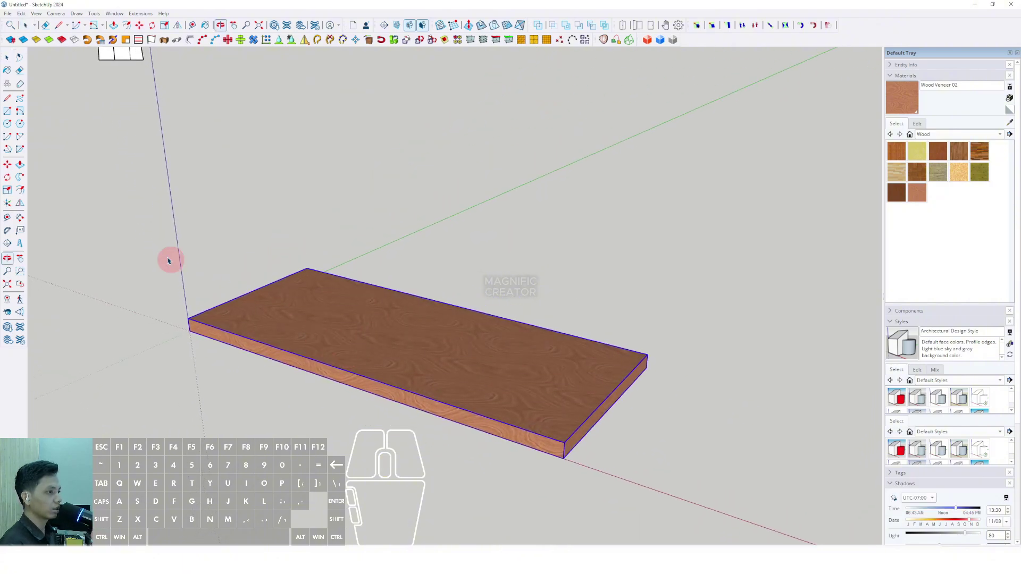
pyautogui.click(20, 112)
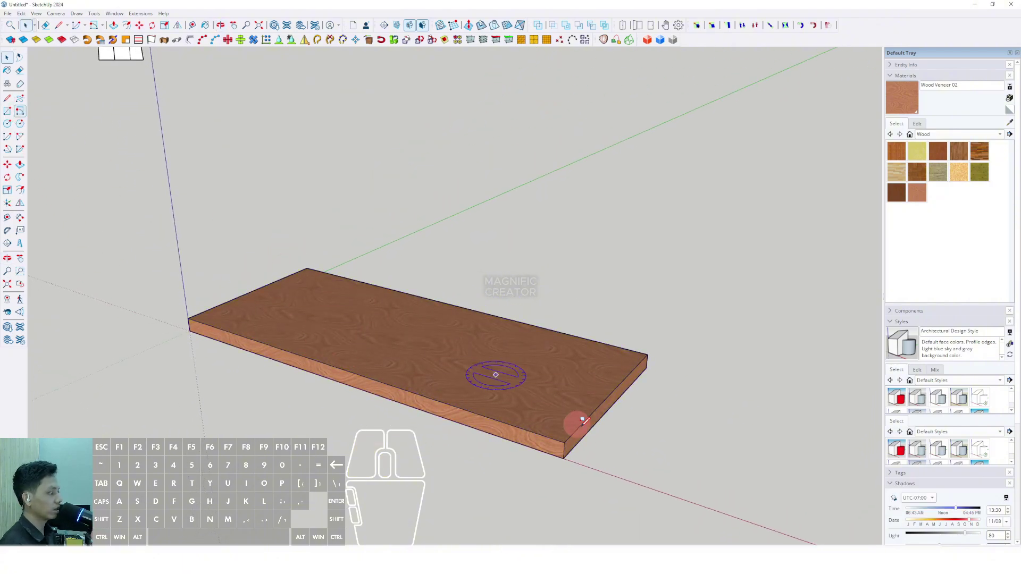
pyautogui.moveTo(574, 421); pyautogui.dragTo(515, 418, button='middle')
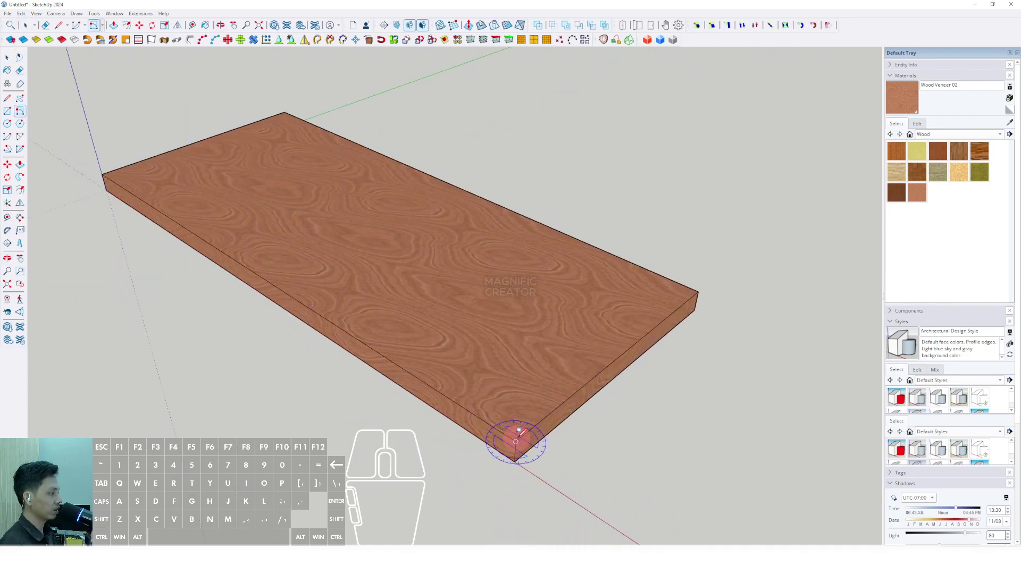
pyautogui.click(514, 442)
pyautogui.scroll(3, 524, 433)
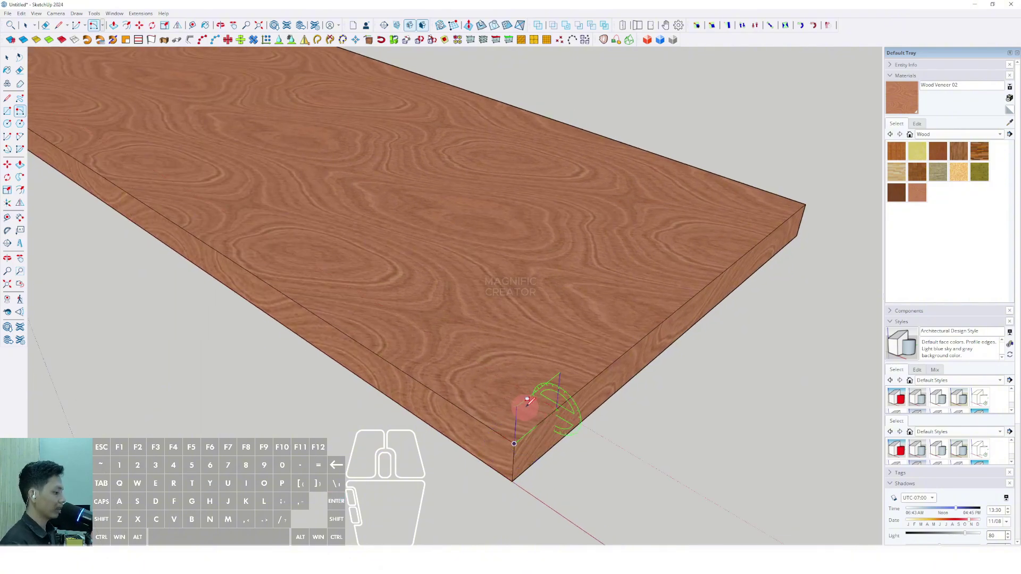
pyautogui.scroll(2, 521, 397)
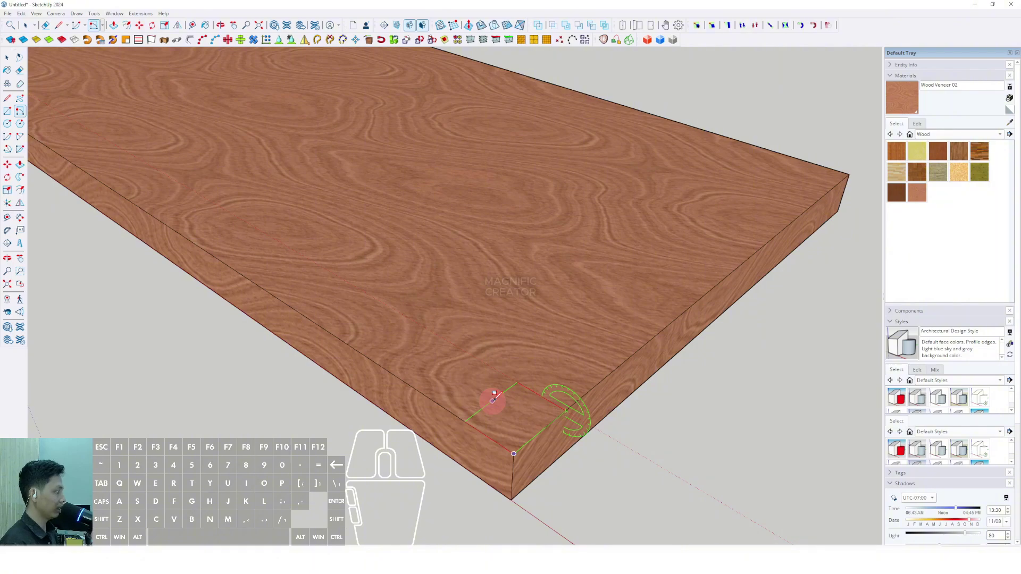
pyautogui.press('space')
pyautogui.scroll(-5, 494, 396)
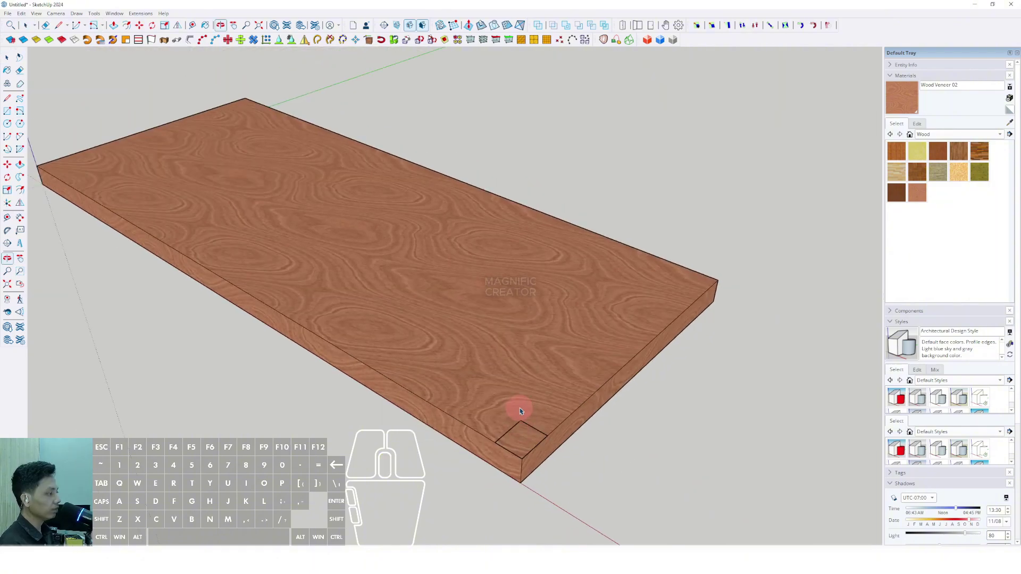
# Step: Push/Pull the small corner square upward to form a tall table leg
pyautogui.moveTo(561, 397); pyautogui.dragTo(565, 420, button='middle')
pyautogui.scroll(-1, 558, 442)
pyautogui.click(554, 423)
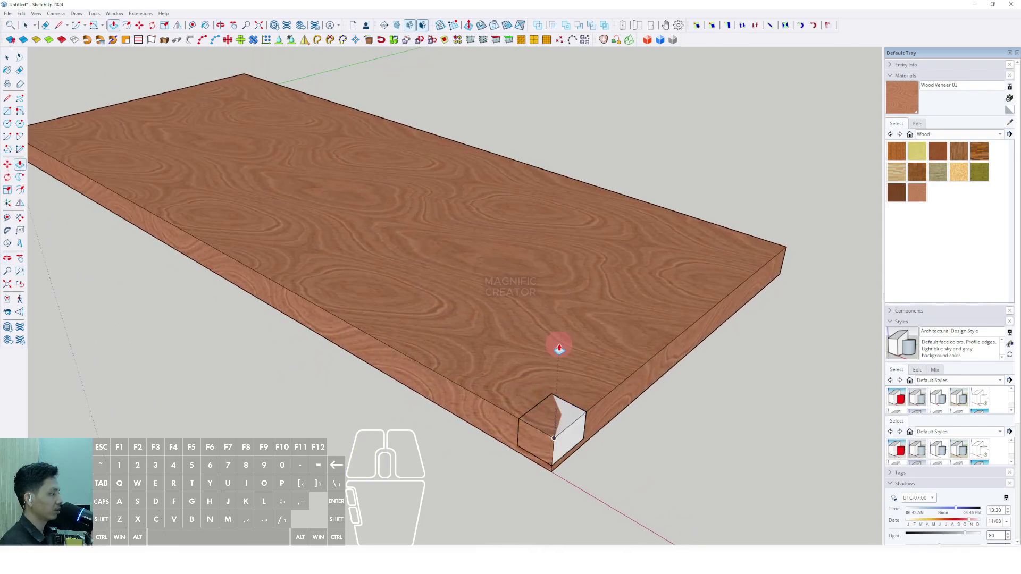
pyautogui.moveTo(557, 346); pyautogui.dragTo(562, 380, button='middle')
pyautogui.scroll(2, 557, 404)
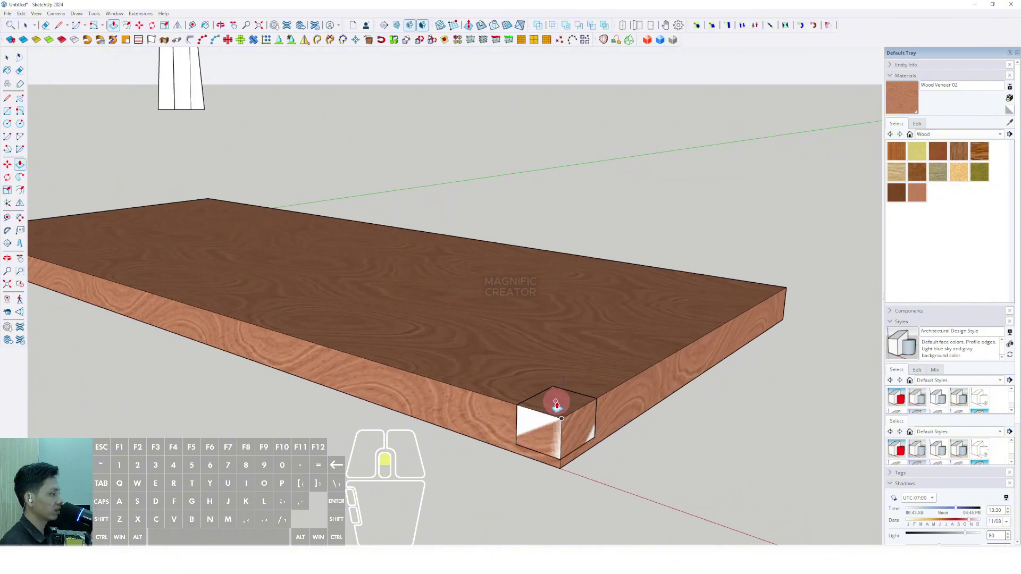
pyautogui.scroll(-2, 560, 414)
pyautogui.moveTo(560, 414); pyautogui.dragTo(562, 339, button='middle')
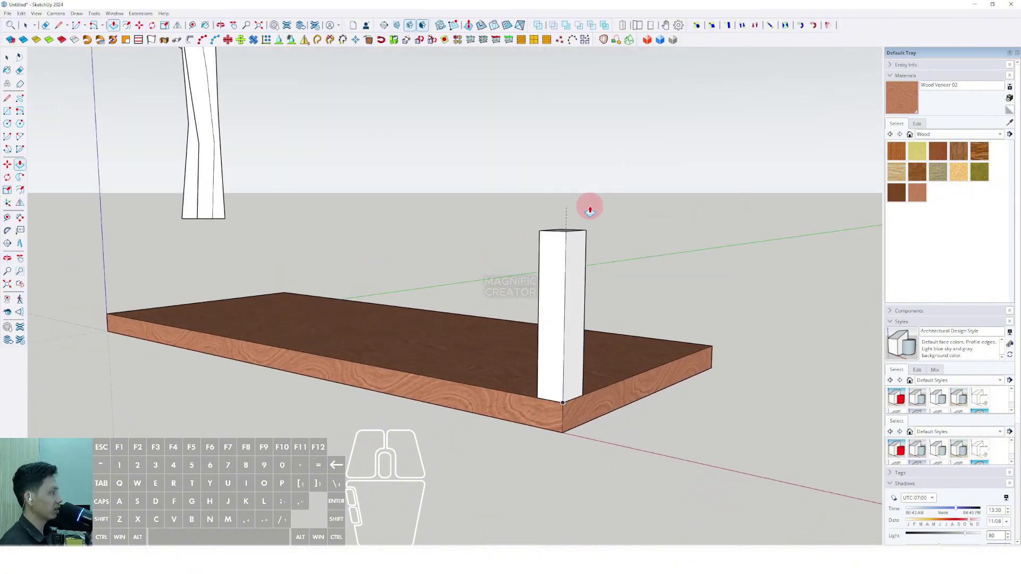
pyautogui.click(587, 206)
pyautogui.press('space')
# Step: Group the leg's geometry and paint it with Wood Veneer 02
pyautogui.moveTo(587, 205); pyautogui.dragTo(512, 337, button='middle')
pyautogui.click(551, 224)
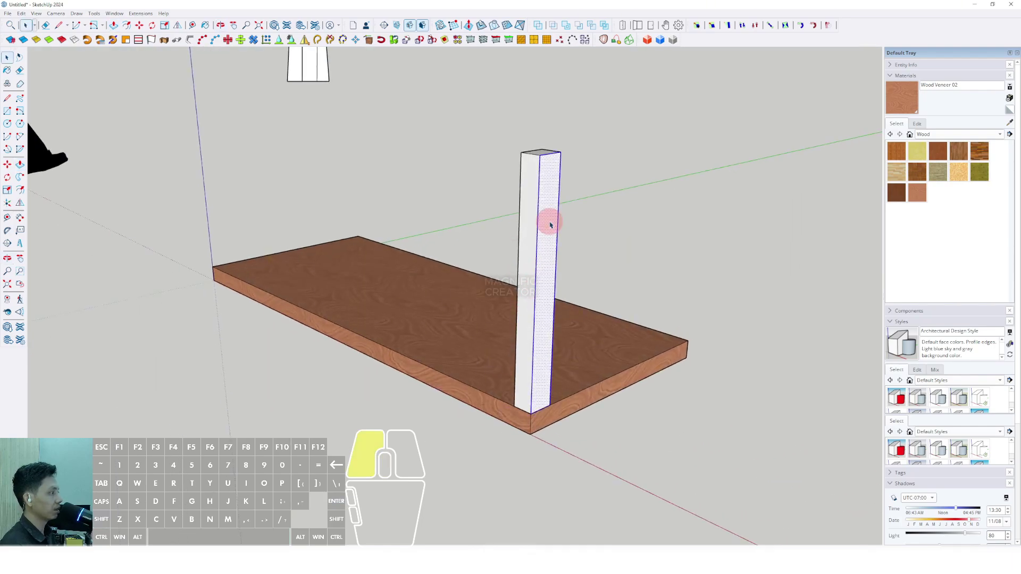
pyautogui.rightClick(551, 225)
pyautogui.click(577, 298)
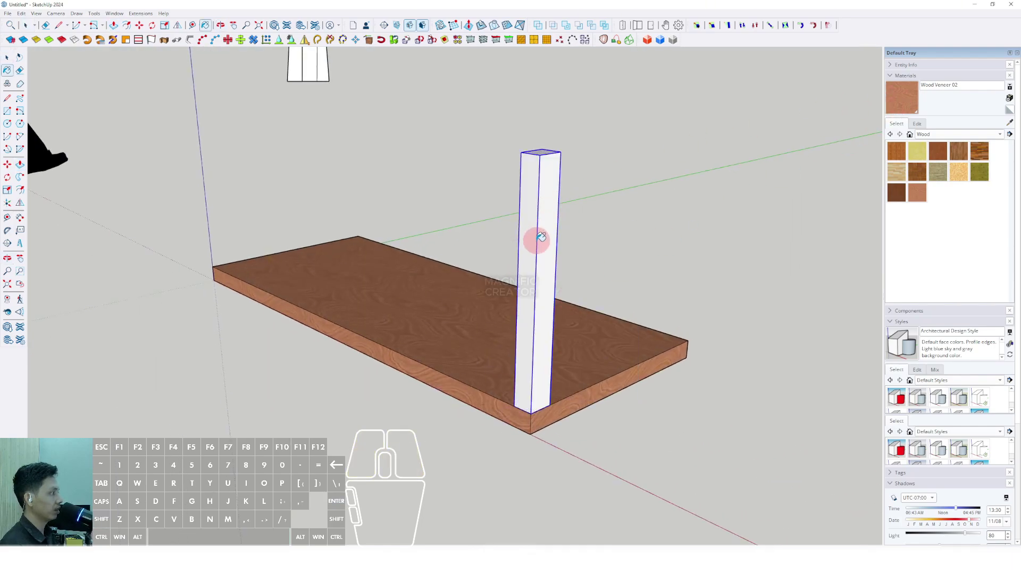
pyautogui.moveTo(536, 239)
pyautogui.mouseDown(button='middle')
pyautogui.moveTo(500, 288)
pyautogui.moveTo(517, 331)
pyautogui.moveTo(476, 349)
pyautogui.moveTo(455, 383)
pyautogui.mouseUp(button='middle')
pyautogui.click(532, 269)
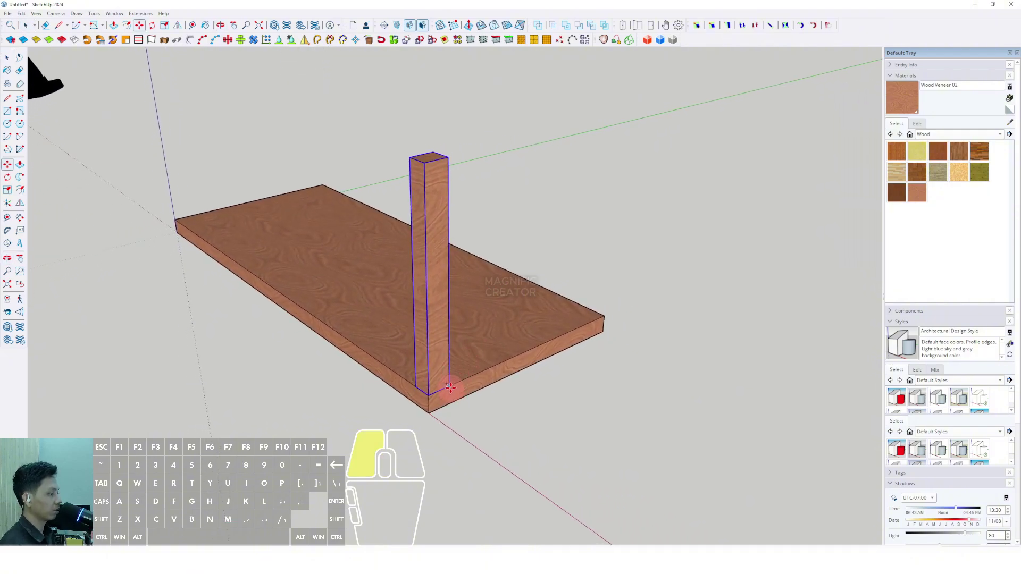
# Step: Copy the leg along the slab's short edge to the other corner of the same end
pyautogui.click(450, 388)
pyautogui.scroll(2, 558, 337)
pyautogui.keyDown('shift'); pyautogui.click(616, 313); pyautogui.keyUp('shift')
pyautogui.scroll(-2, 611, 313)
pyautogui.press('space')
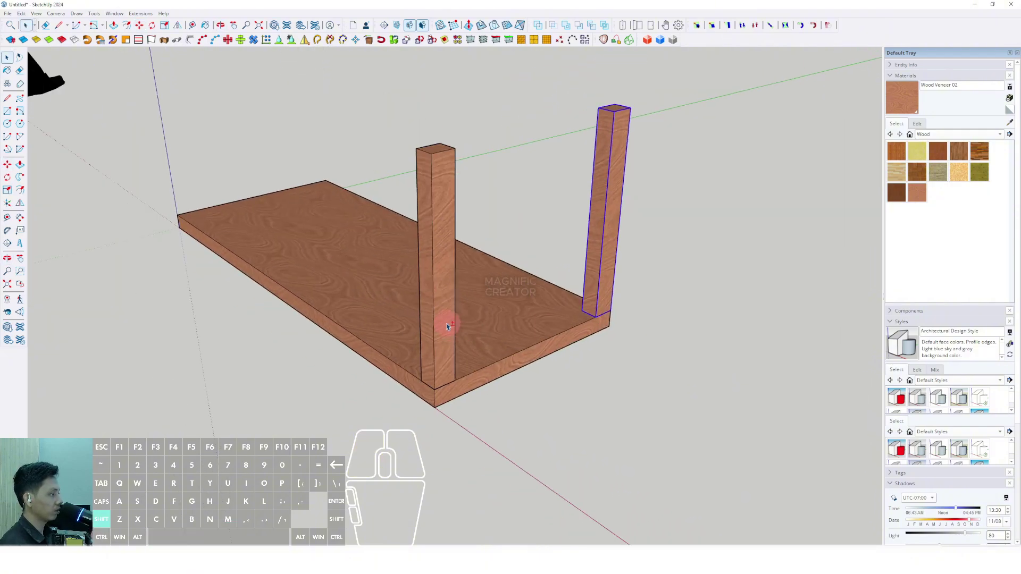
# Step: Select both legs and copy them along the slab's long edge to the corners at the origin end
pyautogui.keyDown('shift'); pyautogui.click(447, 327); pyautogui.keyUp('shift')
pyautogui.moveTo(447, 326); pyautogui.dragTo(622, 350, button='middle')
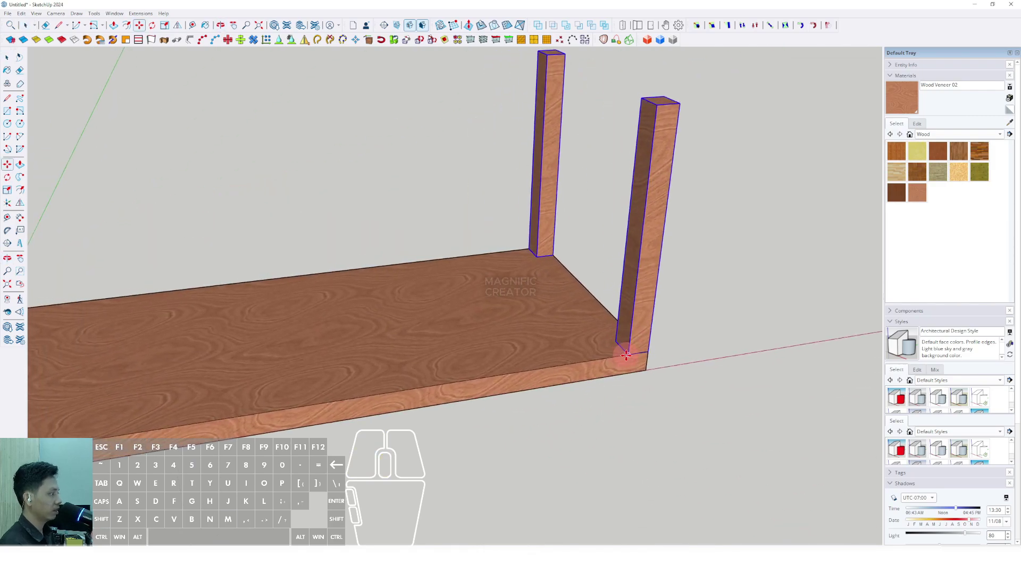
pyautogui.scroll(-3, 572, 359)
pyautogui.keyDown('shift'); pyautogui.moveTo(503, 360); pyautogui.dragTo(730, 302, button='middle'); pyautogui.keyUp('shift')
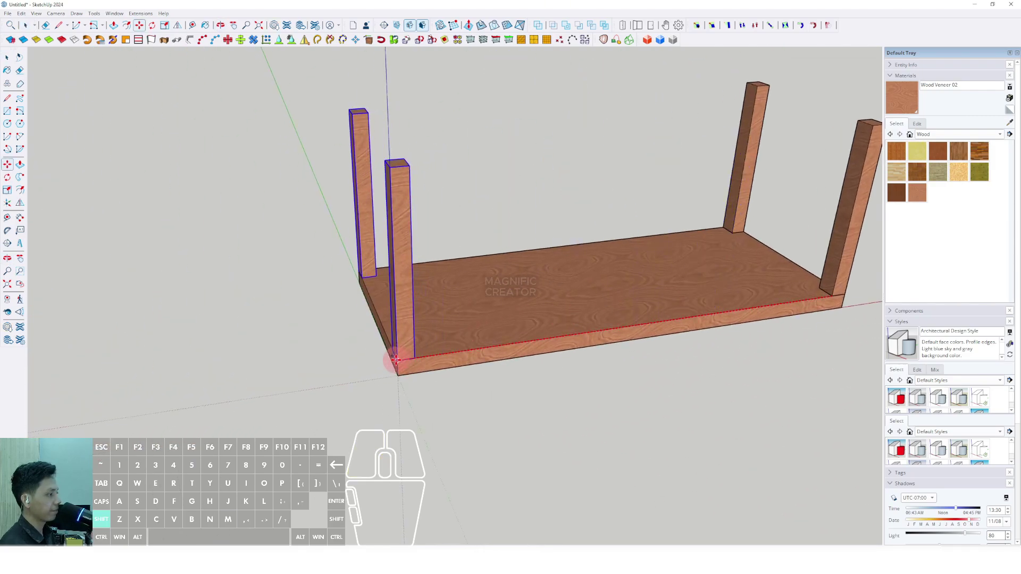
pyautogui.keyDown('shift'); pyautogui.click(397, 360); pyautogui.keyUp('shift')
pyautogui.press('space')
pyautogui.scroll(-2, 460, 331)
pyautogui.keyDown('shift'); pyautogui.moveTo(636, 329); pyautogui.dragTo(422, 333, button='middle'); pyautogui.keyUp('shift')
pyautogui.click(420, 332)
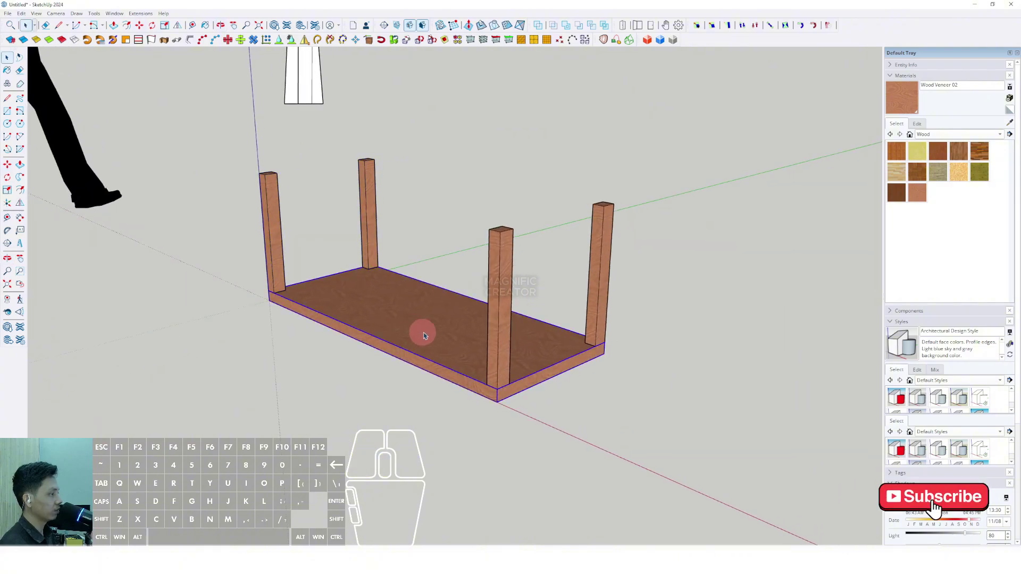
pyautogui.scroll(2, 415, 322)
pyautogui.scroll(-3, 416, 326)
pyautogui.moveTo(292, 303); pyautogui.dragTo(252, 209, button='middle')
pyautogui.moveTo(285, 272); pyautogui.dragTo(122, 205, button='middle')
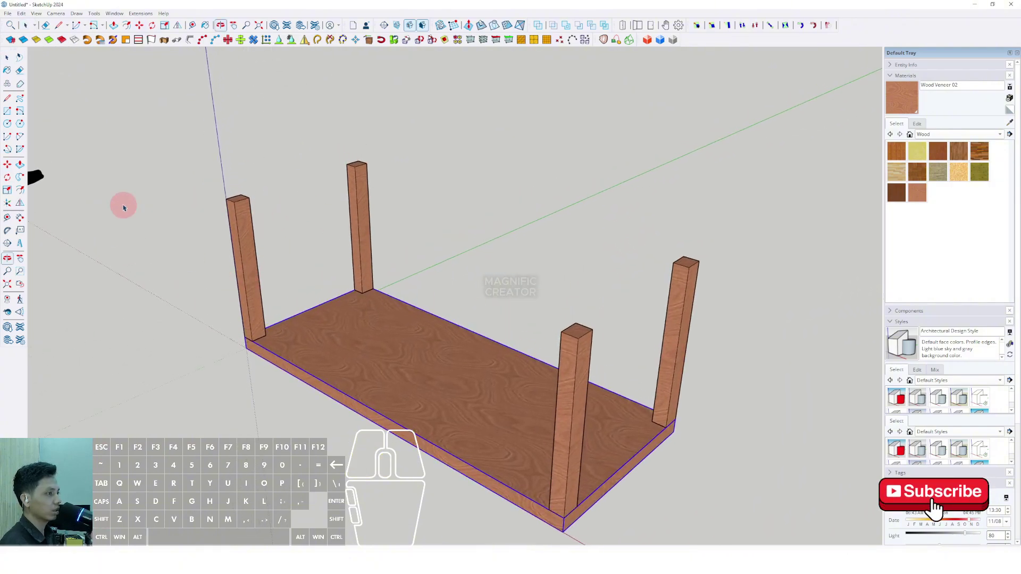
pyautogui.click(58, 133)
pyautogui.click(10, 123)
pyautogui.moveTo(542, 383); pyautogui.dragTo(529, 304, button='middle')
pyautogui.click(530, 305)
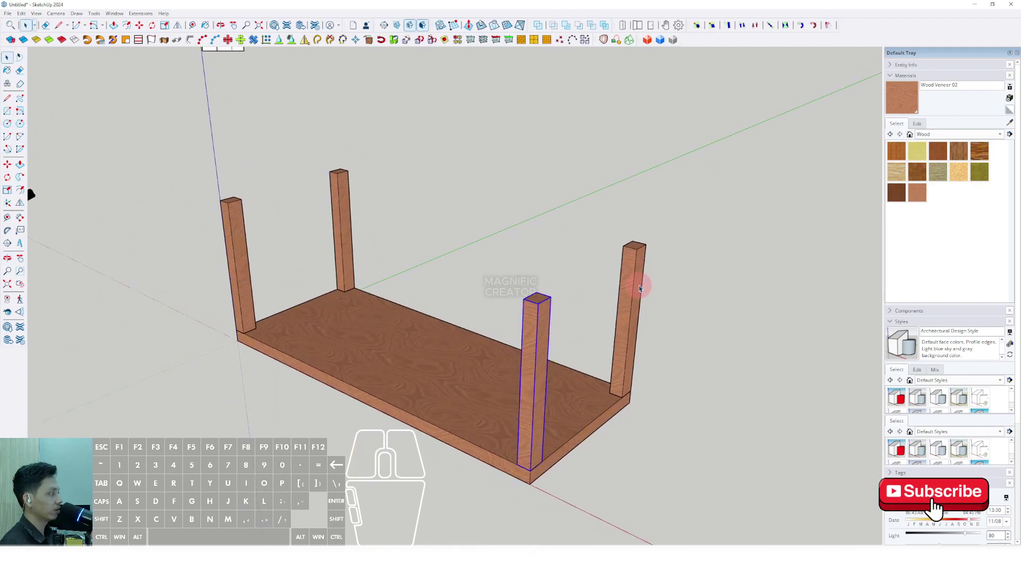
# Step: Draw a 50 by 25 mm rotated rectangle at the free end of a leg, on the face toward the slab's opposite end
pyautogui.click(20, 110)
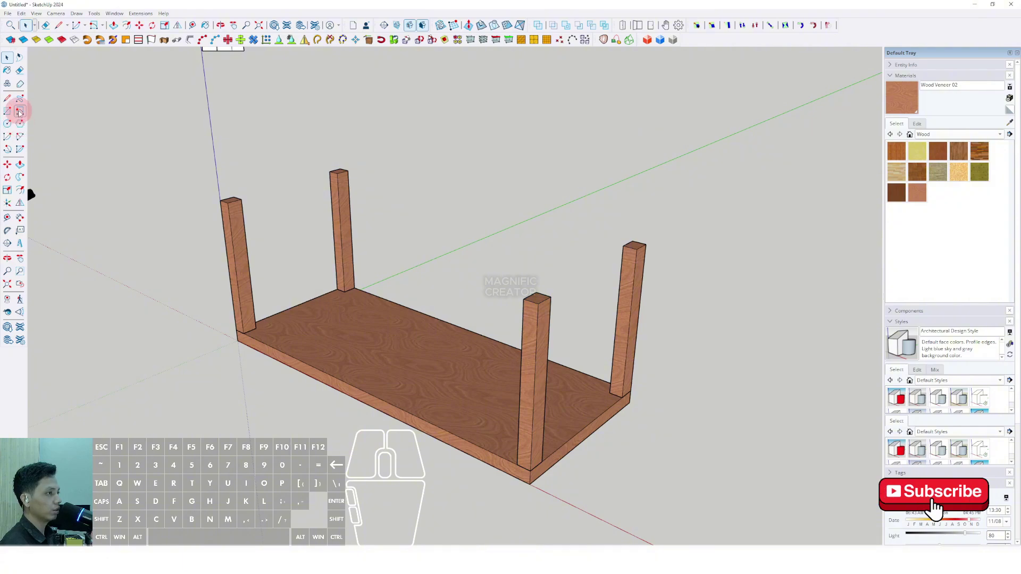
pyautogui.scroll(5, 229, 202)
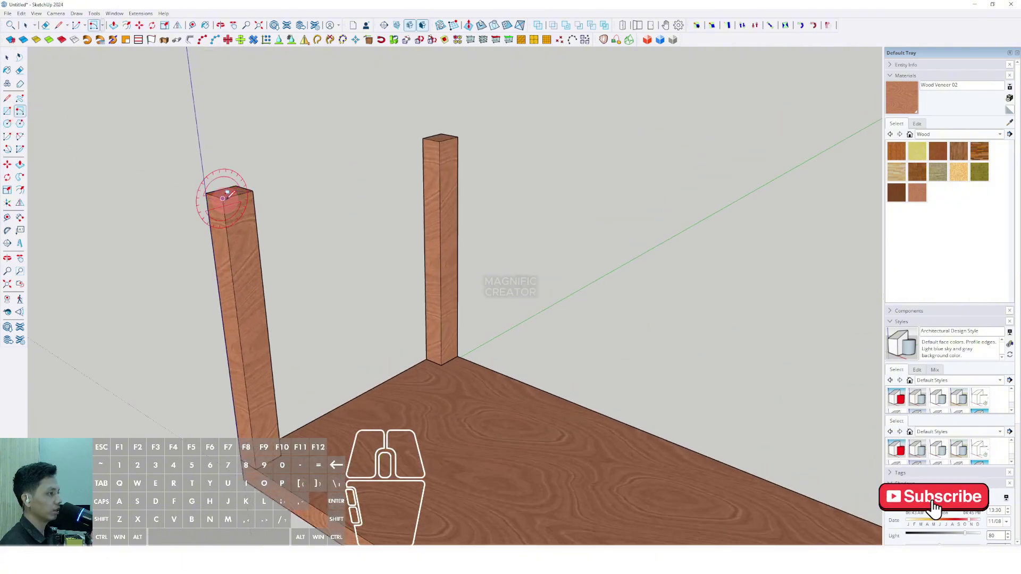
pyautogui.scroll(2, 224, 200)
pyautogui.click(221, 191)
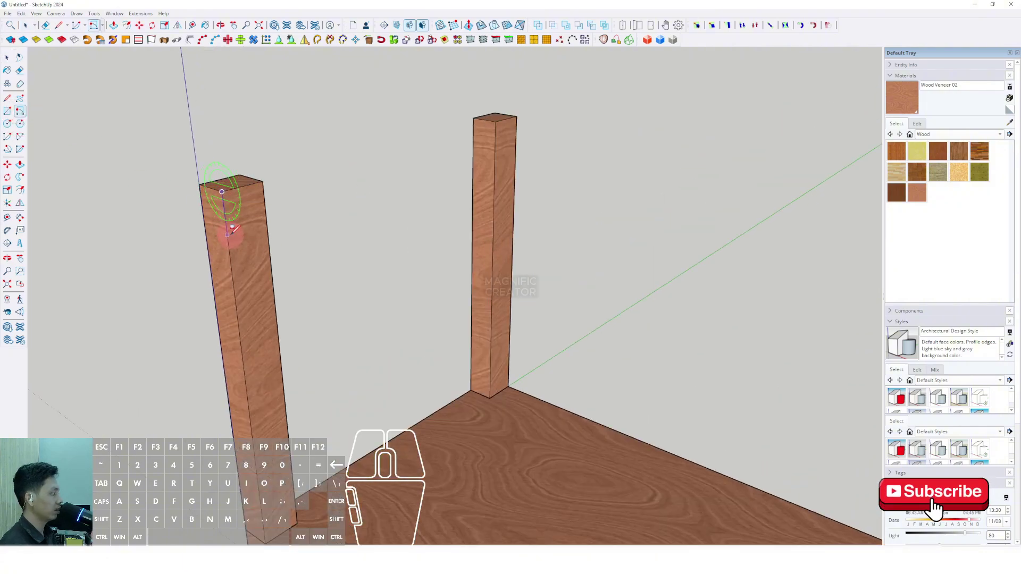
pyautogui.scroll(1, 232, 228)
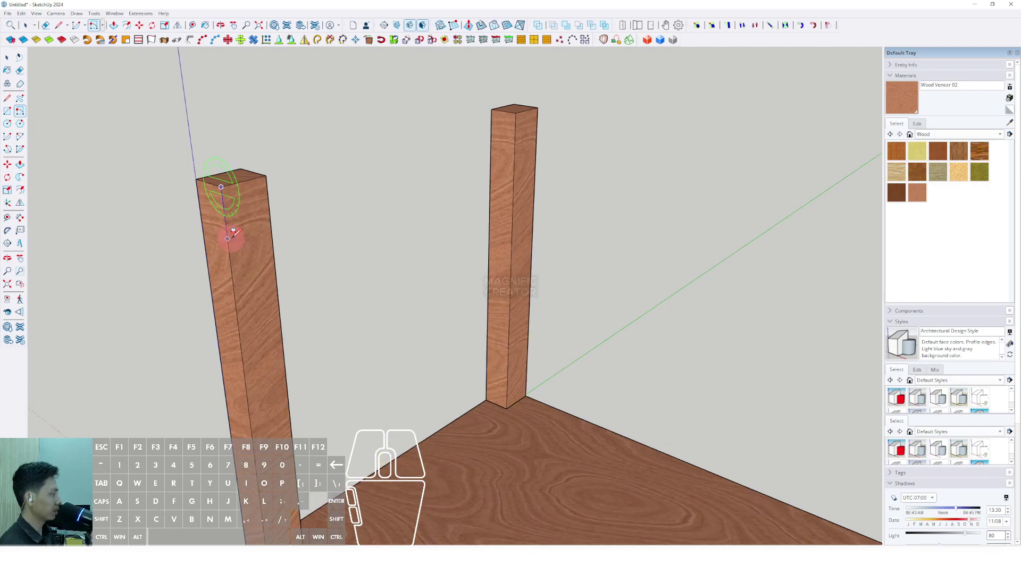
pyautogui.scroll(2, 230, 230)
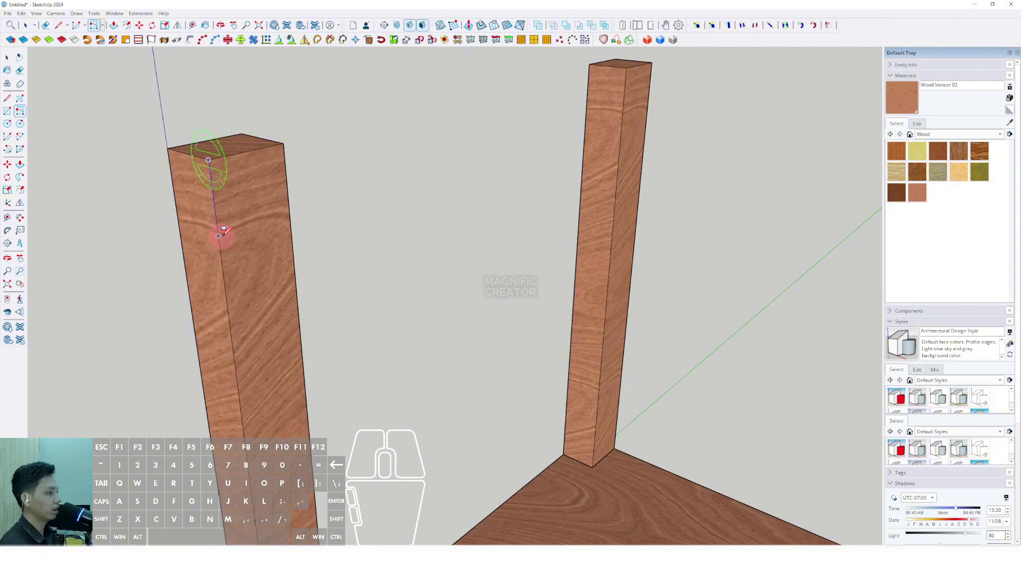
pyautogui.click(223, 230)
pyautogui.scroll(1, 247, 156)
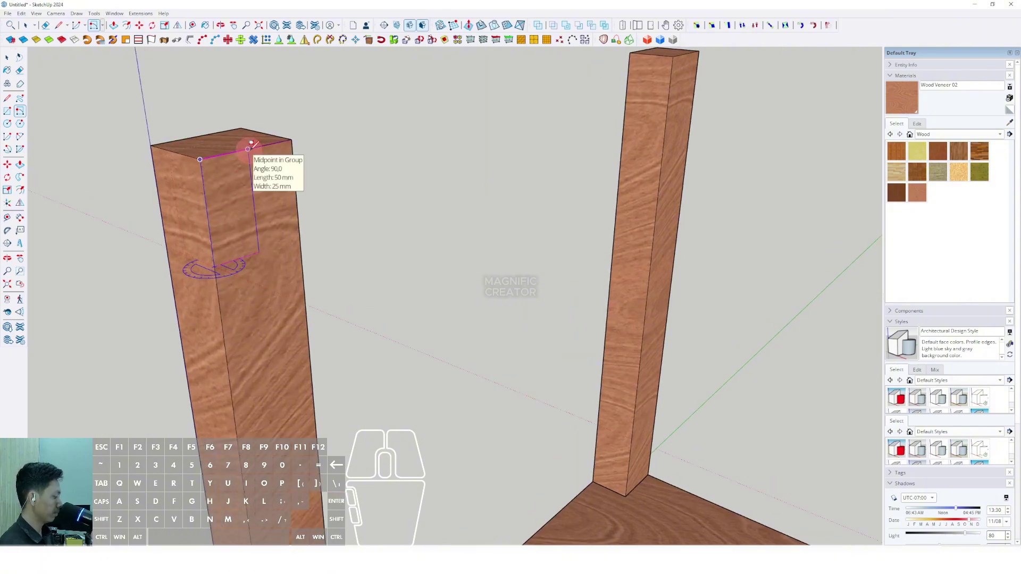
pyautogui.press('Return')
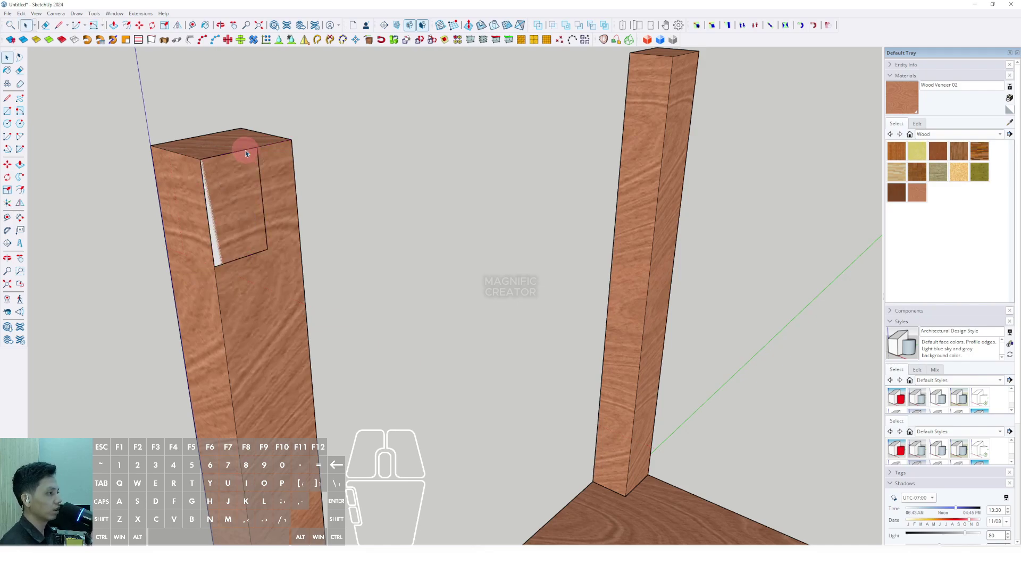
# Step: Push/Pull the small rectangle along the slab's long side to the opposite leg, forming a long rail
pyautogui.scroll(2, 246, 154)
pyautogui.scroll(-3, 237, 209)
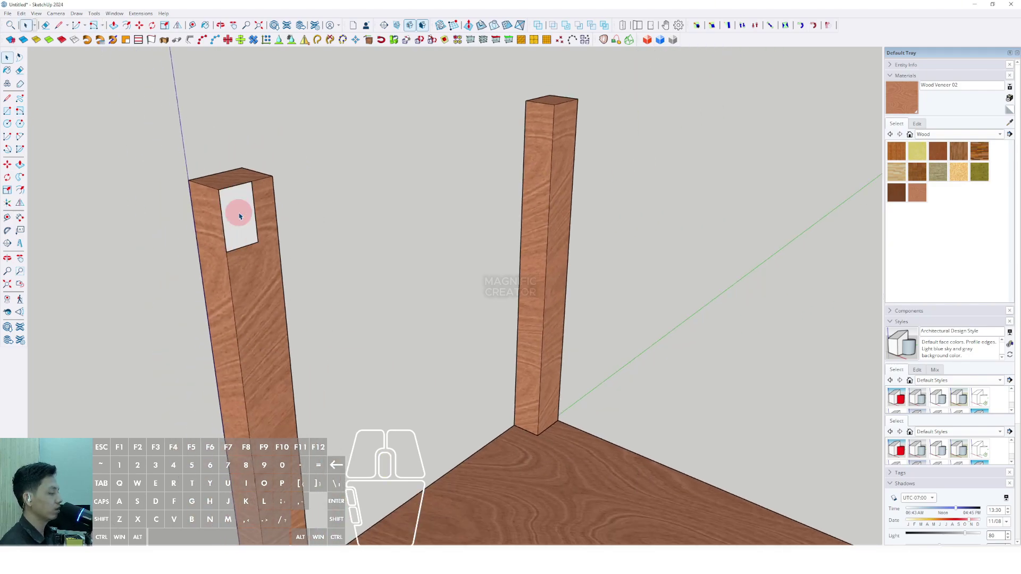
pyautogui.click(237, 211)
pyautogui.moveTo(237, 212); pyautogui.dragTo(202, 278, button='middle')
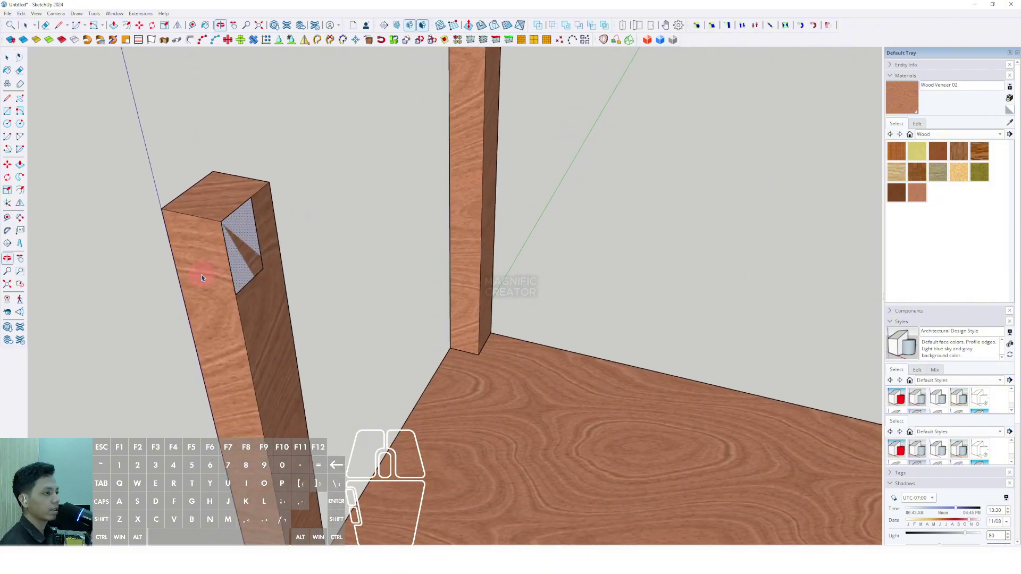
pyautogui.click(20, 165)
pyautogui.scroll(1, 250, 252)
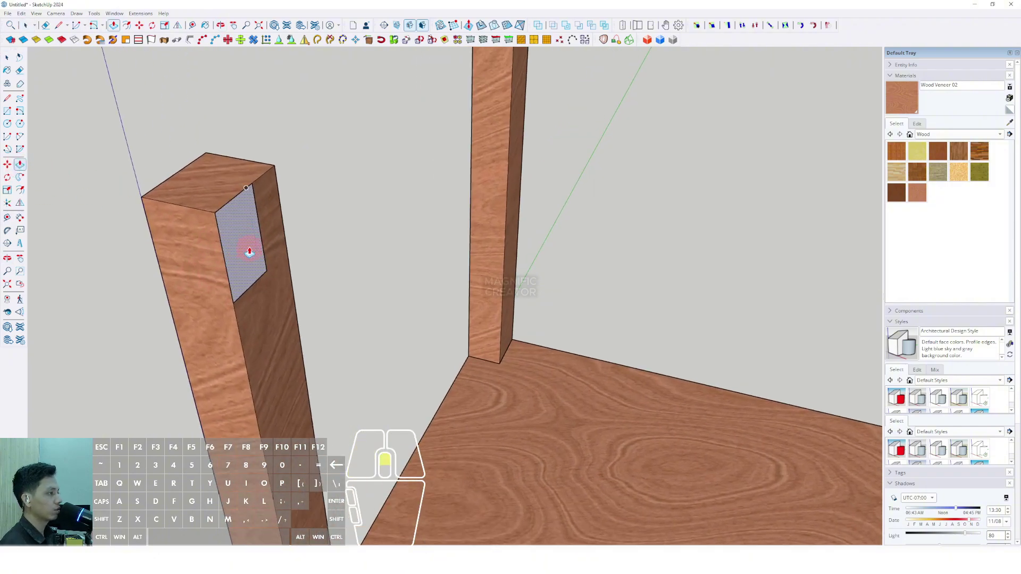
pyautogui.click(287, 246)
pyautogui.scroll(-3, 328, 266)
pyautogui.moveTo(454, 353); pyautogui.dragTo(472, 296, button='middle')
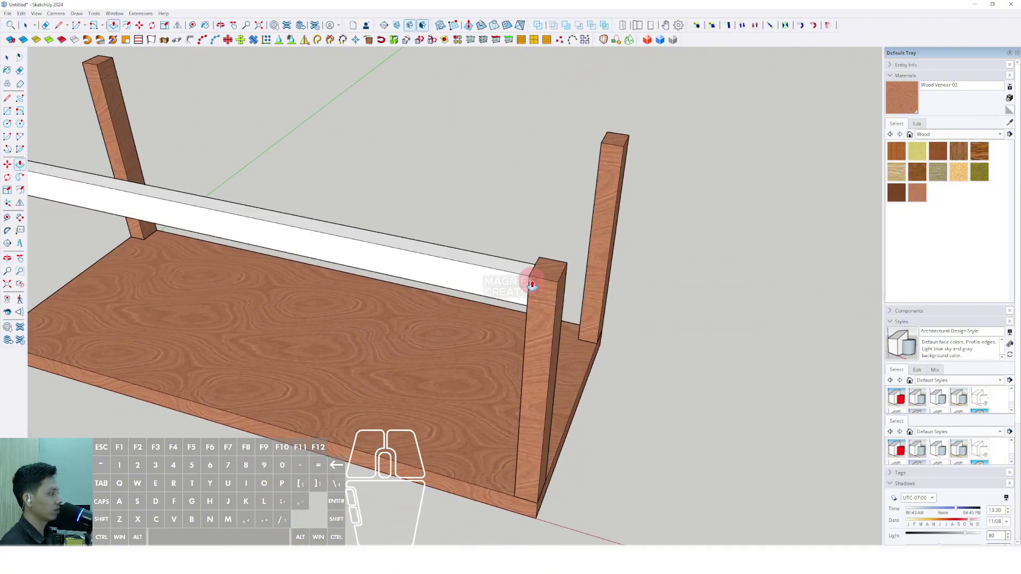
# Step: Turn the long rail into a component and paint it with Wood Veneer 02
pyautogui.press('space')
pyautogui.moveTo(532, 278); pyautogui.dragTo(392, 257, button='middle')
pyautogui.tripleClick(399, 247)
pyautogui.rightClick(401, 250)
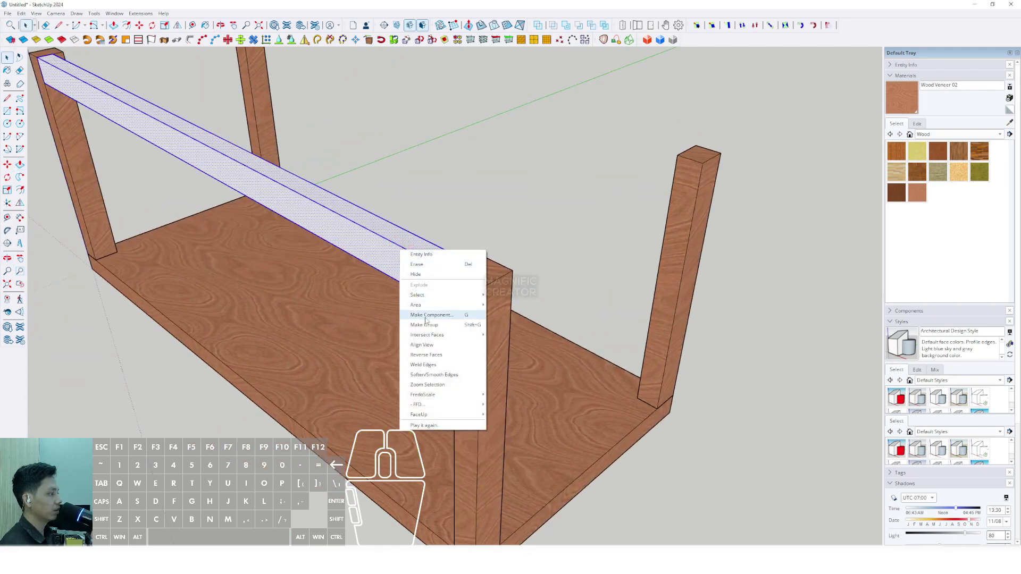
pyautogui.click(425, 317)
pyautogui.click(490, 336)
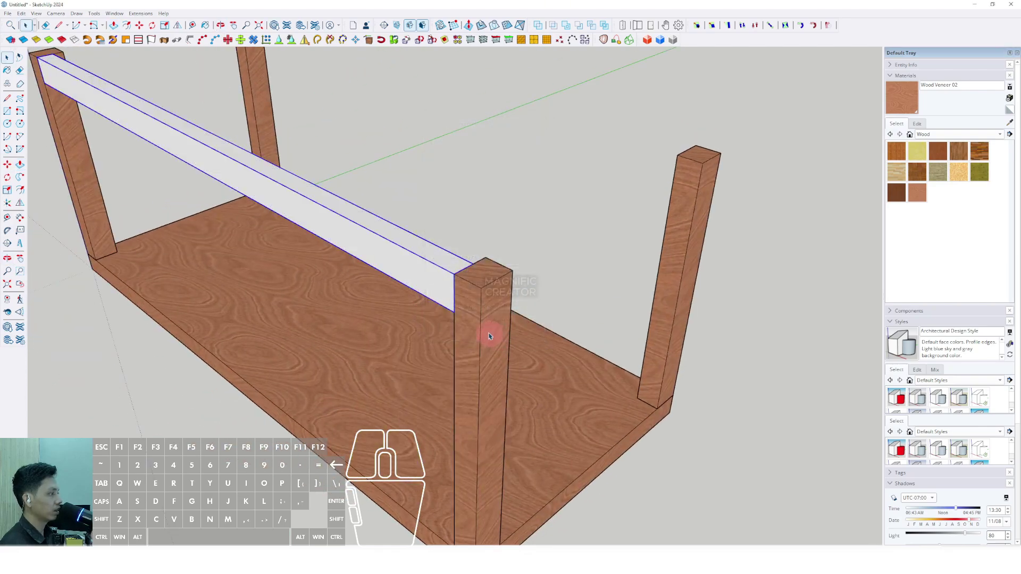
pyautogui.click(904, 94)
pyautogui.click(423, 259)
# Step: Copy the long rail across to the other long side, aligned with the tops of the two legs there
pyautogui.scroll(3, 450, 258)
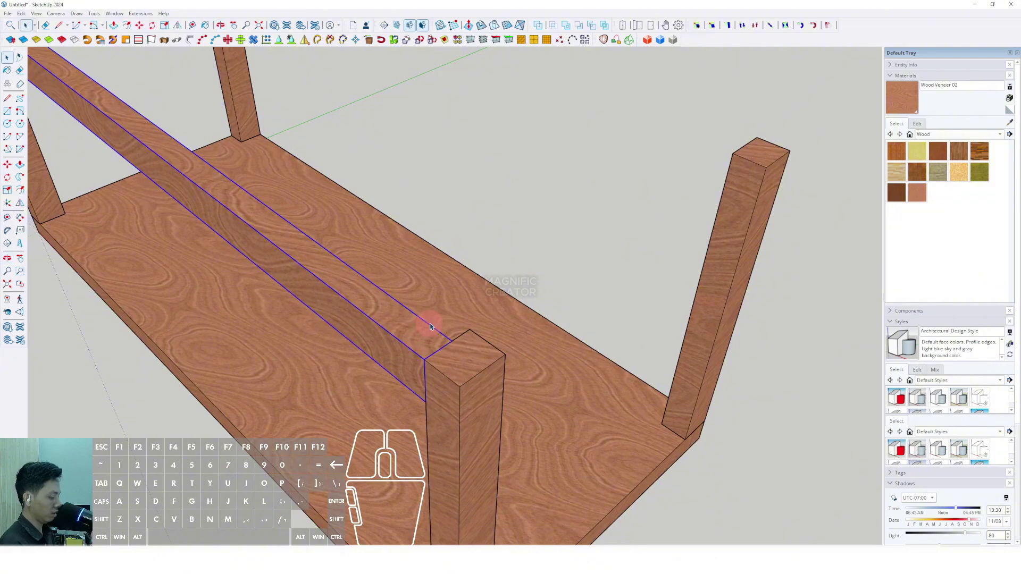
pyautogui.scroll(1, 431, 327)
pyautogui.press('m')
pyautogui.click(456, 342)
pyautogui.press('ctrl')
pyautogui.scroll(-2, 733, 186)
pyautogui.keyDown('shift'); pyautogui.moveTo(733, 186); pyautogui.dragTo(505, 289, button='middle'); pyautogui.keyUp('shift')
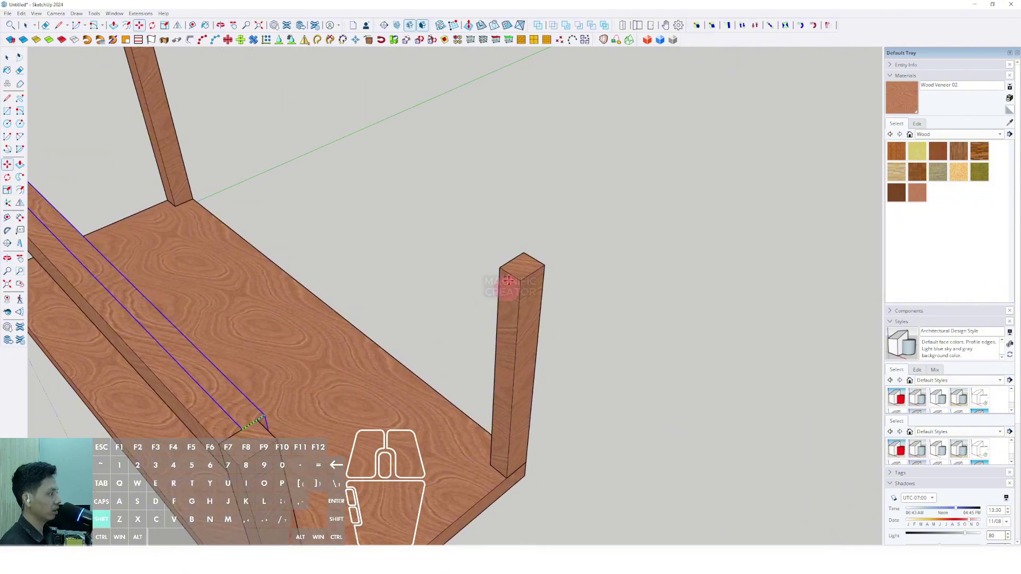
pyautogui.click(525, 255)
pyautogui.scroll(-3, 523, 260)
pyautogui.scroll(4, 526, 250)
pyautogui.press('space')
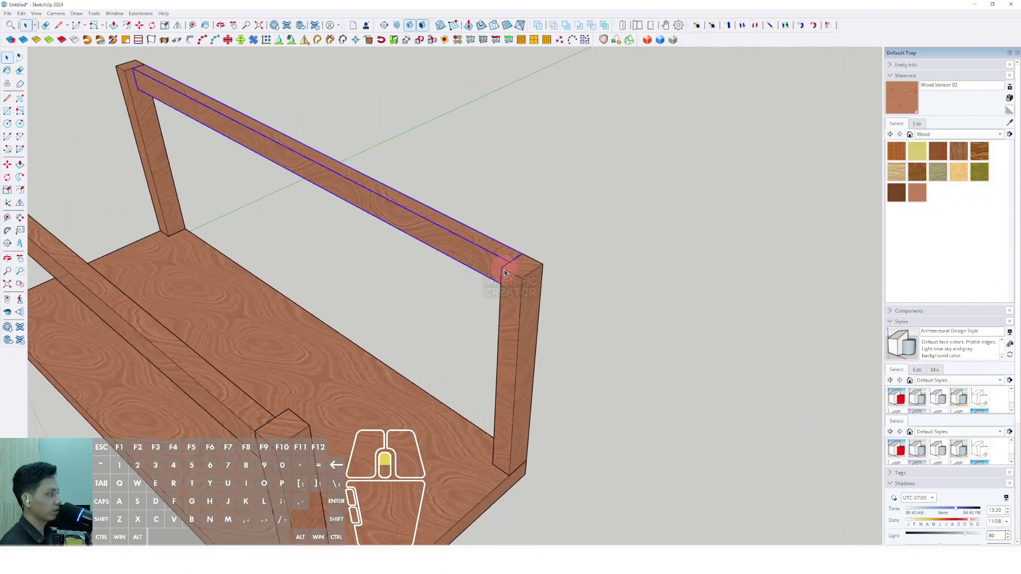
# Step: Rotate a copy of the second long rail about its leg-end corner so it runs along the slab's short side
pyautogui.moveTo(505, 273); pyautogui.dragTo(563, 335, button='middle')
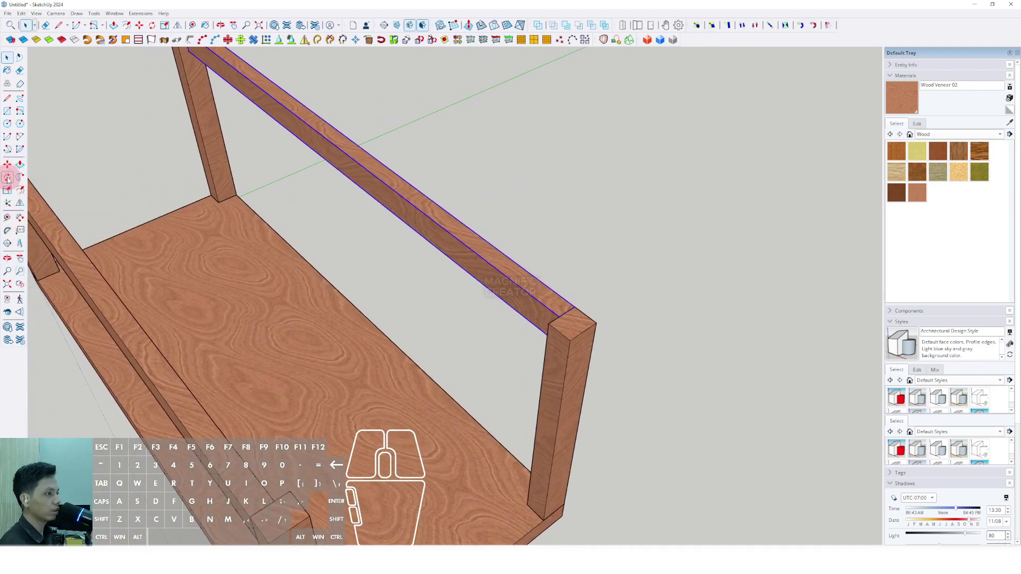
pyautogui.click(7, 178)
pyautogui.scroll(2, 572, 306)
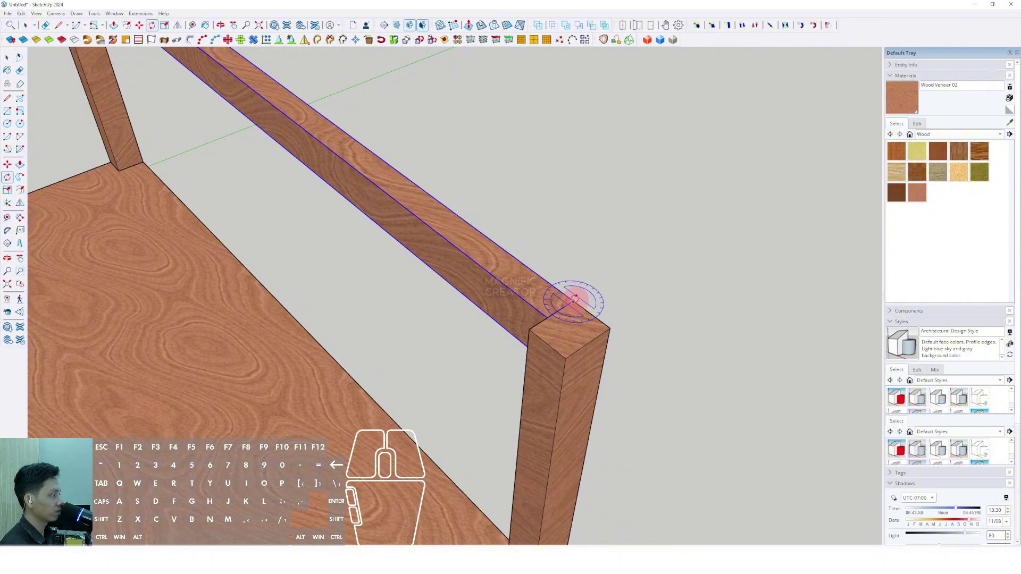
pyautogui.click(500, 245)
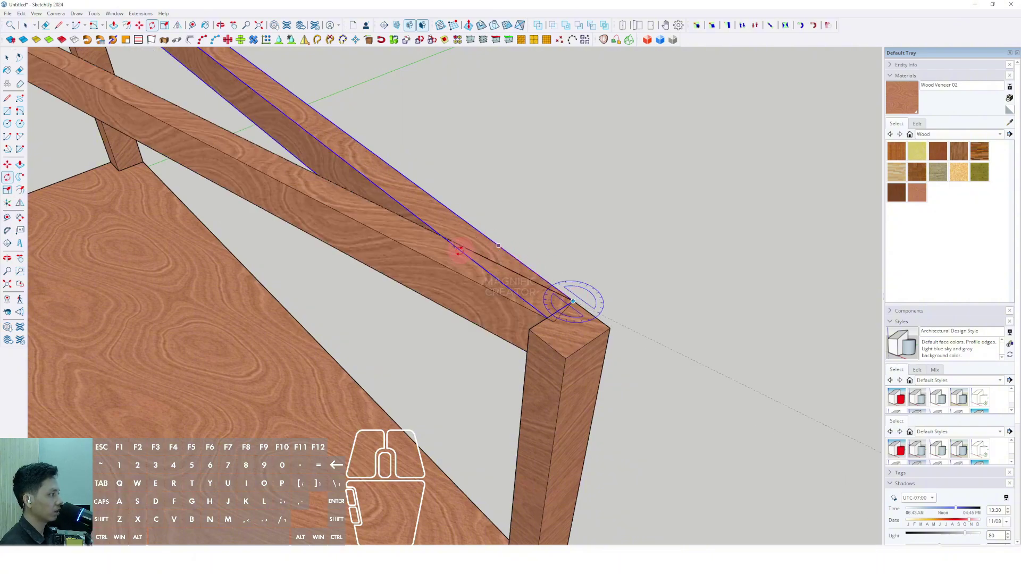
pyautogui.click(413, 290)
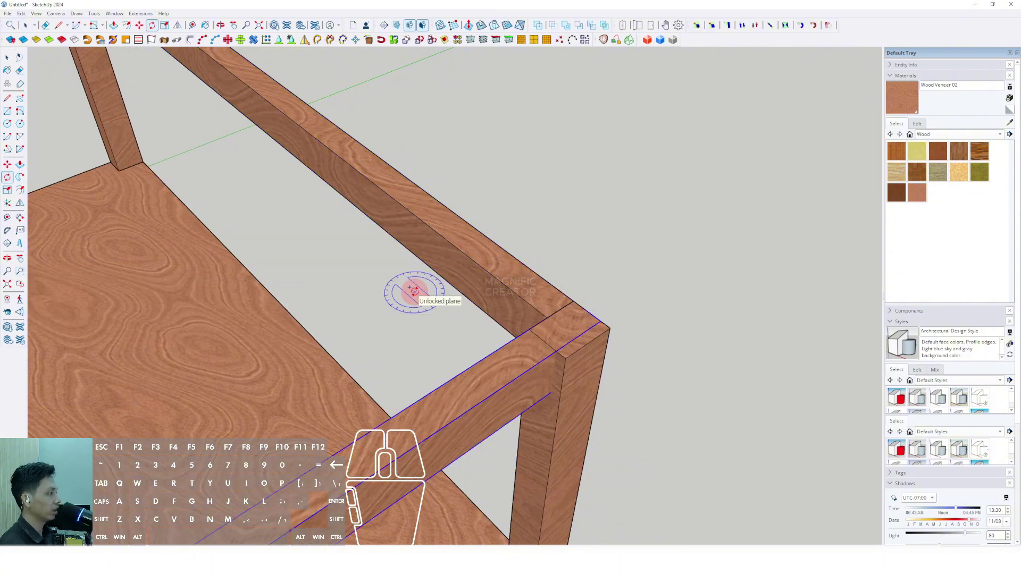
# Step: Move the rotated rail from its outer corner to the inner-side corner of the leg top
pyautogui.moveTo(530, 365); pyautogui.dragTo(521, 349, button='middle')
pyautogui.press('m')
pyautogui.click(610, 326)
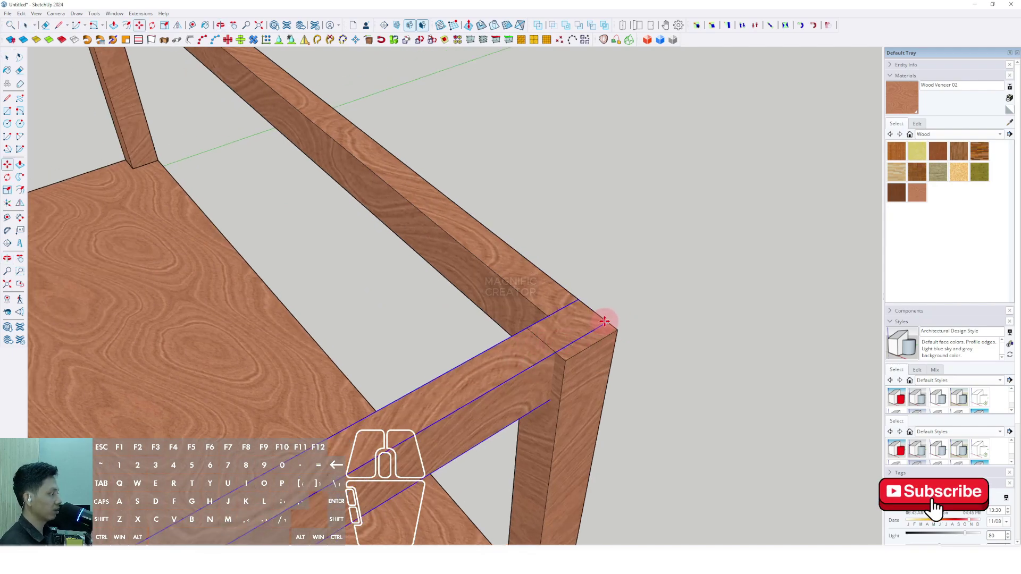
pyautogui.click(566, 354)
pyautogui.scroll(-5, 531, 345)
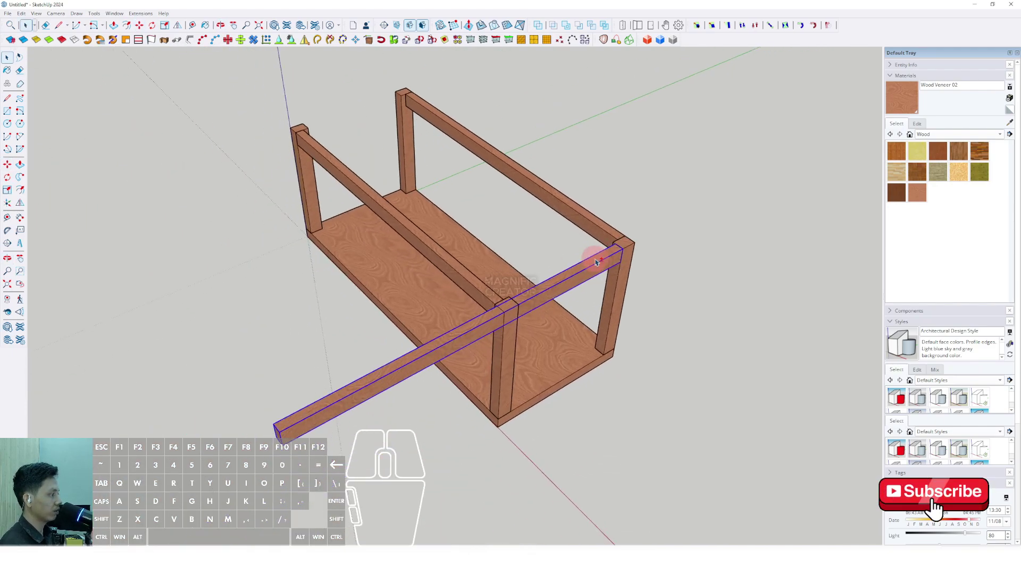
pyautogui.press('space')
# Step: Make the rotated rail unique and shorten its overhanging end with Push/Pull to fit between the two legs
pyautogui.rightClick(475, 331)
pyautogui.click(500, 383)
pyautogui.doubleClick(299, 416)
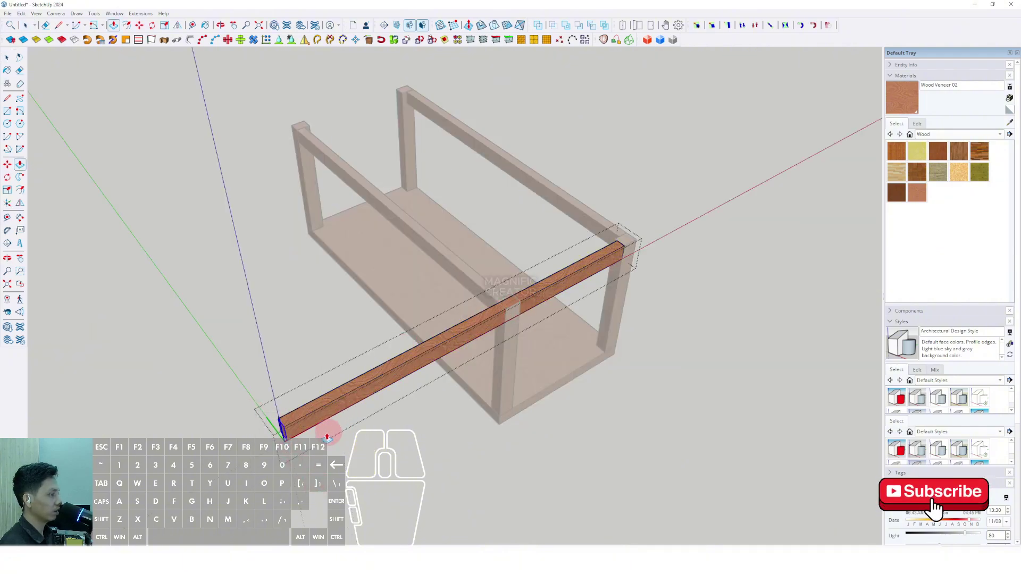
pyautogui.click(284, 423)
pyautogui.click(519, 305)
pyautogui.press('space')
pyautogui.scroll(-3, 520, 304)
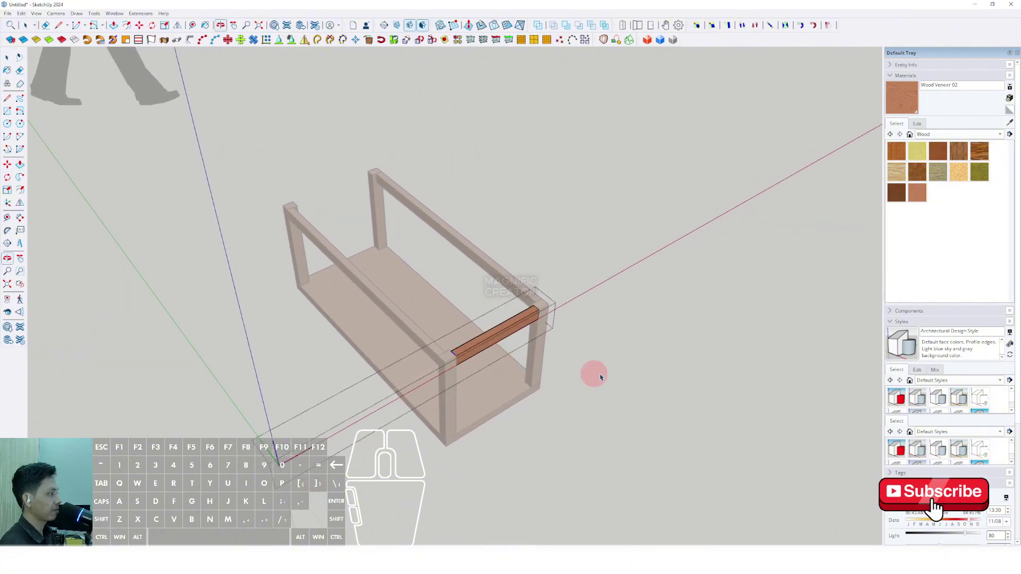
pyautogui.scroll(3, 433, 353)
pyautogui.click(695, 260)
# Step: Copy the short rail along the long side to the pair of legs at the other end of the frame
pyautogui.moveTo(433, 353); pyautogui.dragTo(725, 333, button='middle')
pyautogui.scroll(3, 543, 303)
pyautogui.scroll(5, 612, 351)
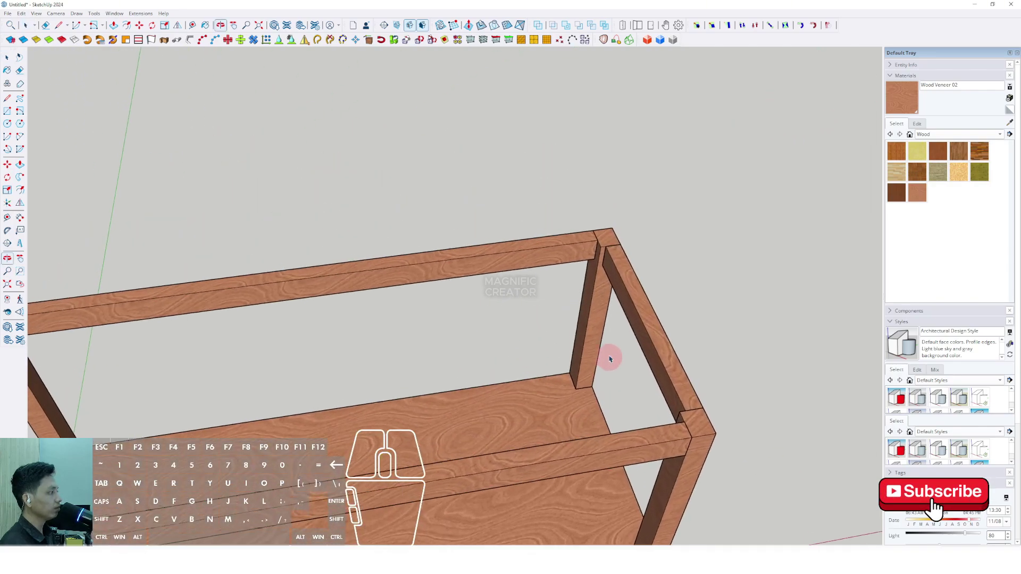
pyautogui.click(611, 257)
pyautogui.scroll(3, 612, 255)
pyautogui.scroll(-1, 613, 252)
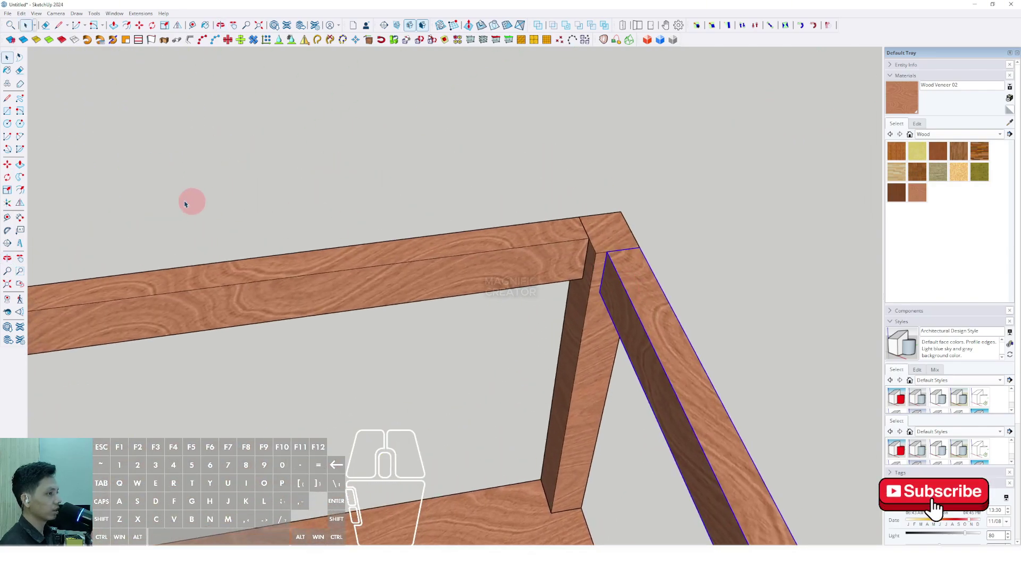
pyautogui.click(7, 164)
pyautogui.press('ctrl')
pyautogui.click(606, 254)
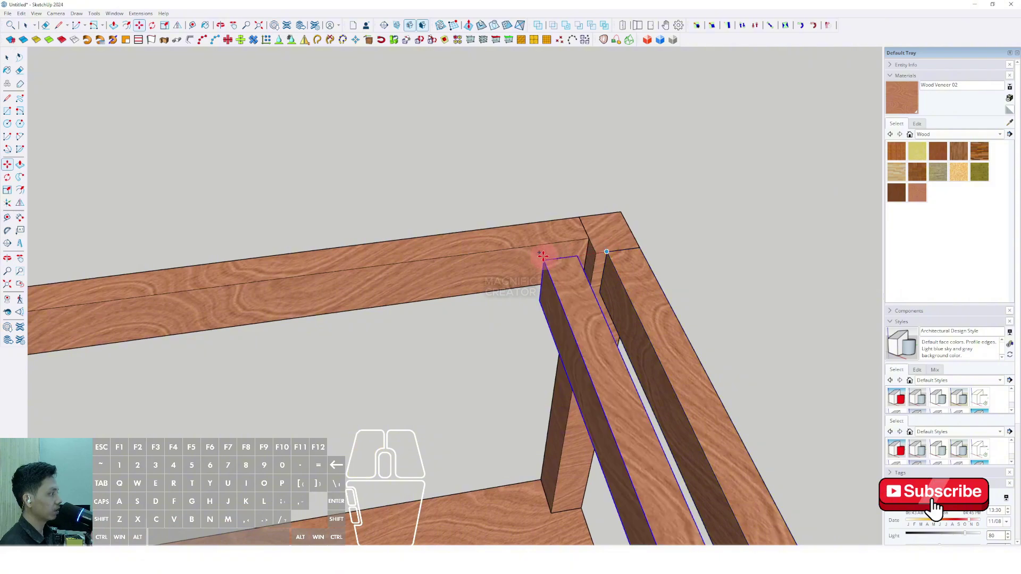
pyautogui.scroll(-2, 529, 259)
pyautogui.keyDown('shift'); pyautogui.moveTo(412, 280); pyautogui.dragTo(633, 207, button='middle'); pyautogui.keyUp('shift')
pyautogui.keyDown('shift'); pyautogui.moveTo(172, 261); pyautogui.dragTo(458, 214, button='middle'); pyautogui.keyUp('shift')
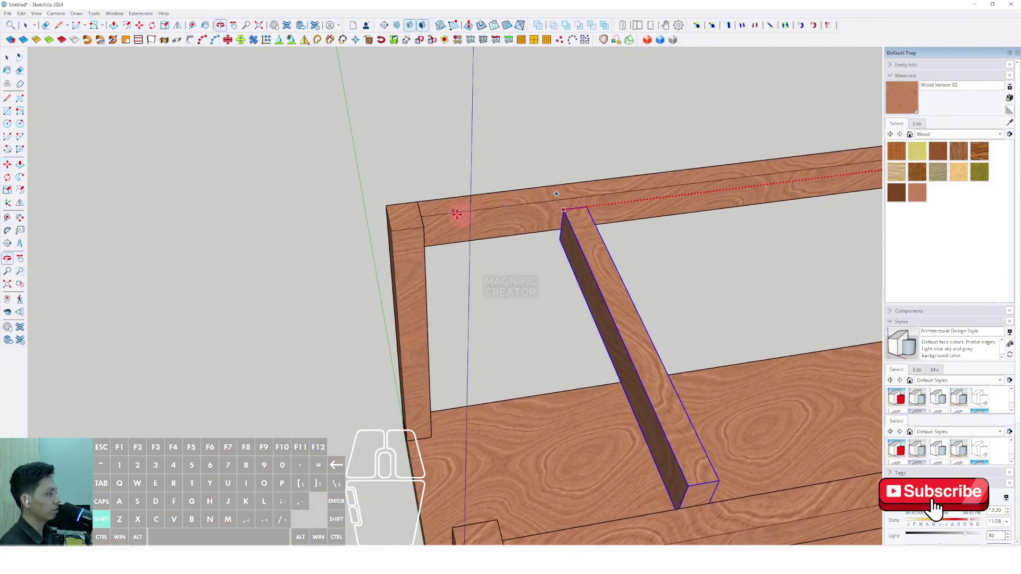
pyautogui.click(392, 231)
pyautogui.press('space')
# Step: Move the tabletop slab vertically from its bottom corner onto the upper ends of the legs
pyautogui.scroll(-5, 403, 237)
pyautogui.moveTo(581, 376); pyautogui.dragTo(383, 295, button='middle')
pyautogui.keyDown('shift'); pyautogui.moveTo(382, 295); pyautogui.dragTo(331, 276, button='middle'); pyautogui.keyUp('shift')
pyautogui.click(330, 276)
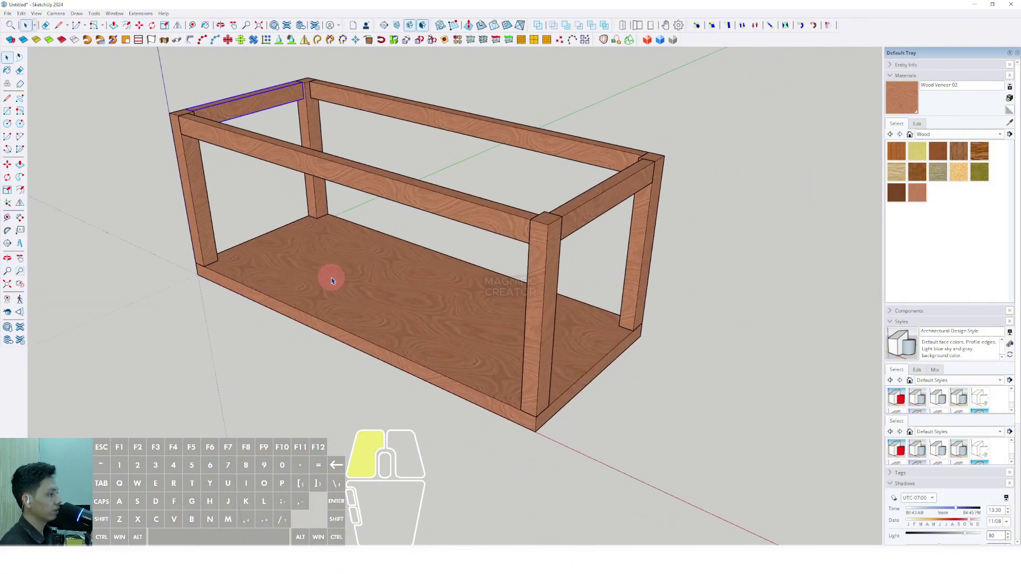
pyautogui.moveTo(489, 353); pyautogui.dragTo(330, 279, button='middle')
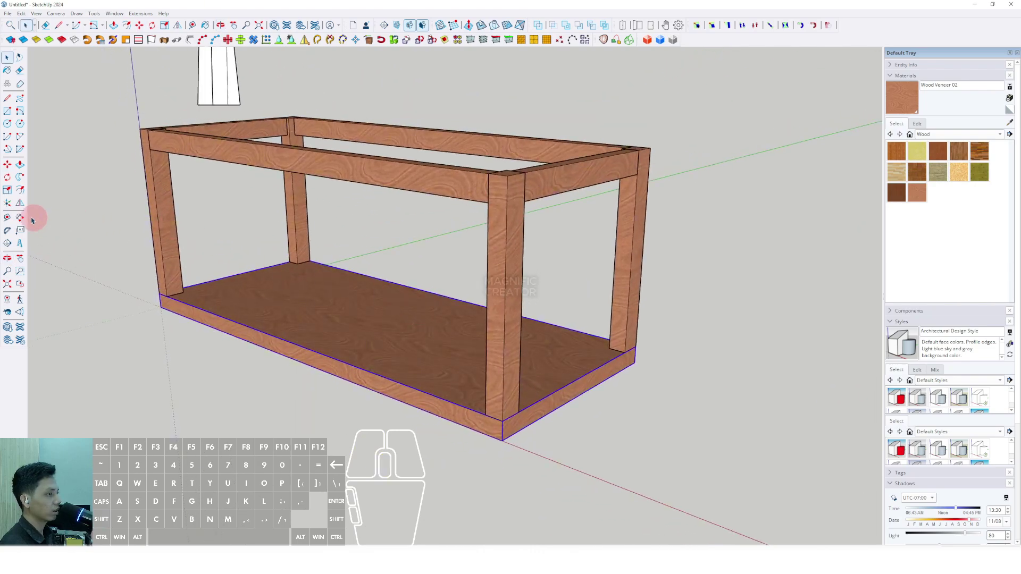
pyautogui.click(7, 164)
pyautogui.scroll(2, 484, 443)
pyautogui.click(504, 439)
pyautogui.scroll(-2, 506, 337)
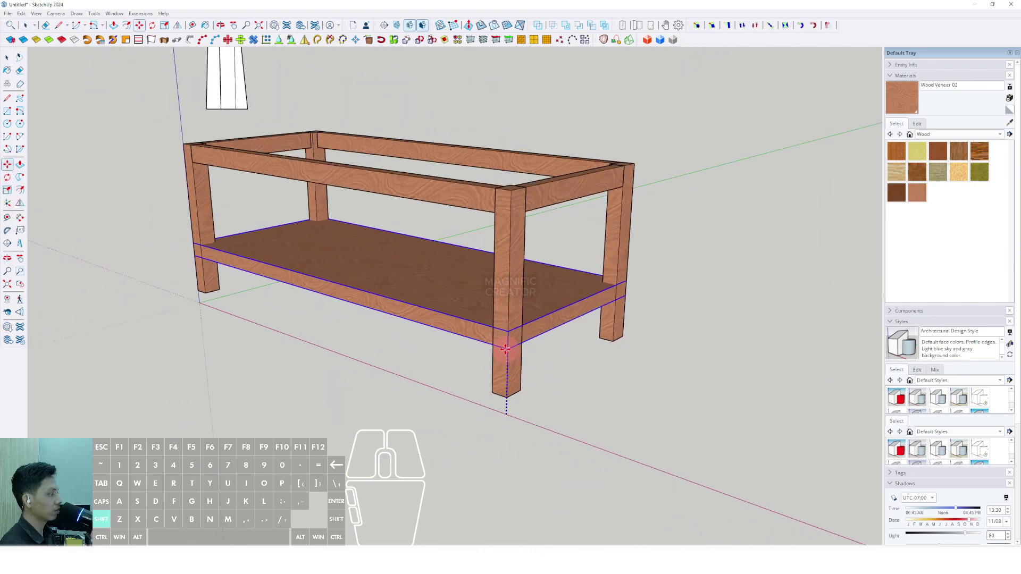
pyautogui.click(508, 190)
pyautogui.press('space')
# Step: Make the two selected legs at one short end of the table unique
pyautogui.scroll(3, 497, 229)
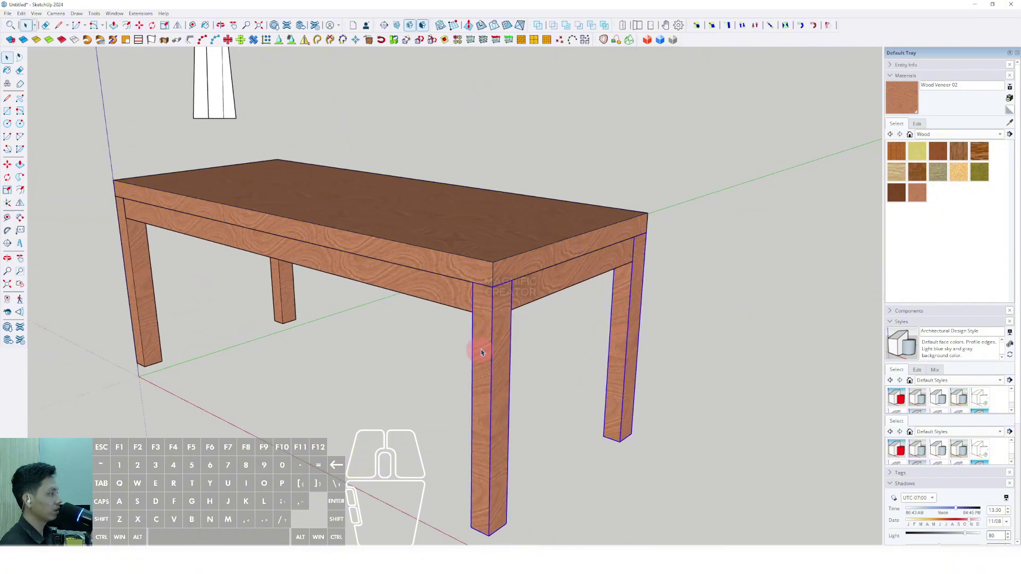
pyautogui.scroll(3, 622, 317)
pyautogui.rightClick(621, 278)
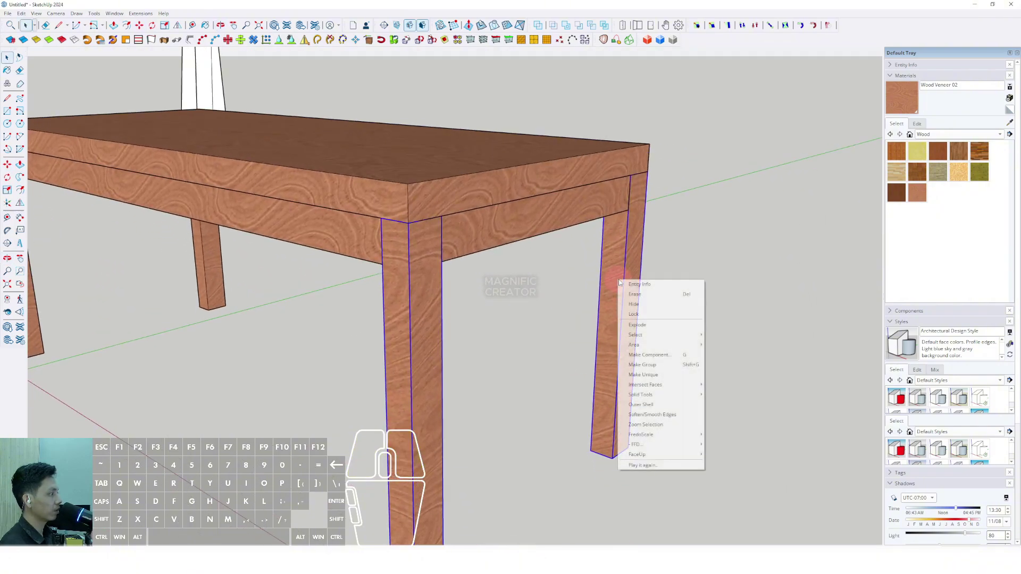
pyautogui.click(649, 367)
# Step: Open the front leg at the unique short end and Push/Pull its upper face to 260 mm above the tabletop
pyautogui.scroll(-3, 412, 289)
pyautogui.doubleClick(387, 223)
pyautogui.press('v')
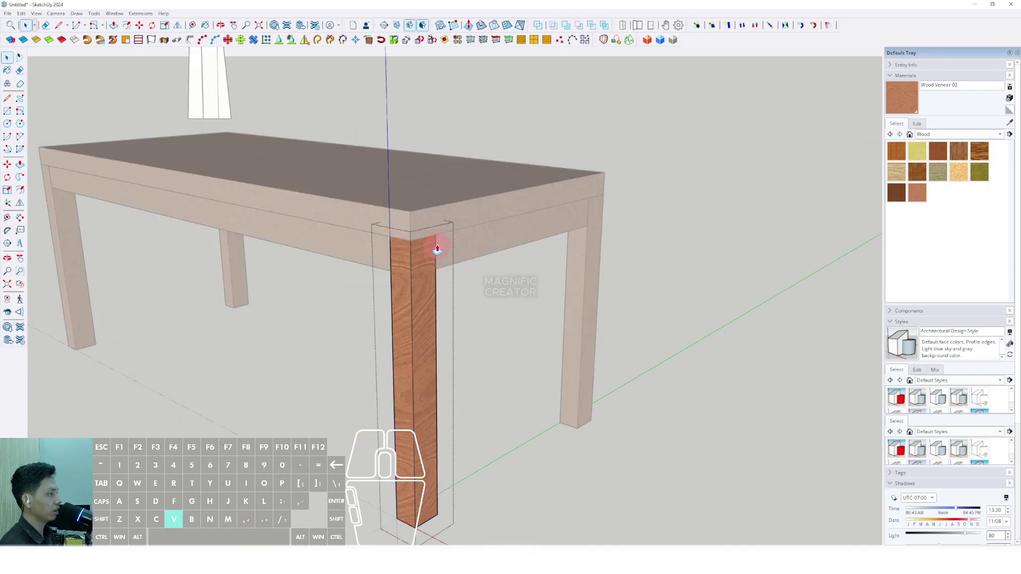
pyautogui.scroll(1, 436, 234)
pyautogui.scroll(-1, 436, 233)
pyautogui.click(436, 233)
pyautogui.moveTo(441, 184); pyautogui.dragTo(453, 298, button='middle')
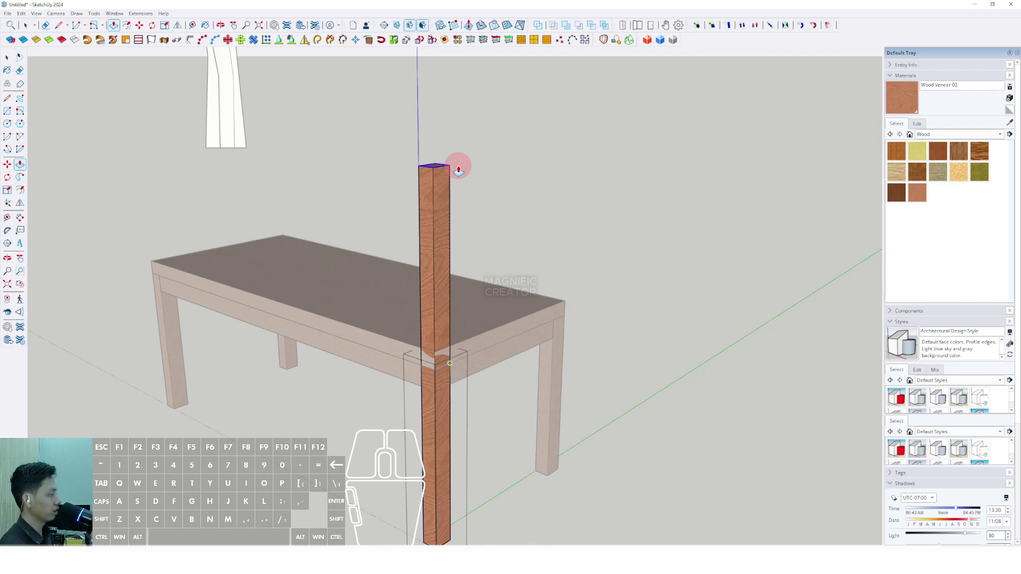
pyautogui.press('Return')
# Step: Push/Pull the upper face of the other leg at that short end to the height of the extended leg
pyautogui.click(556, 365)
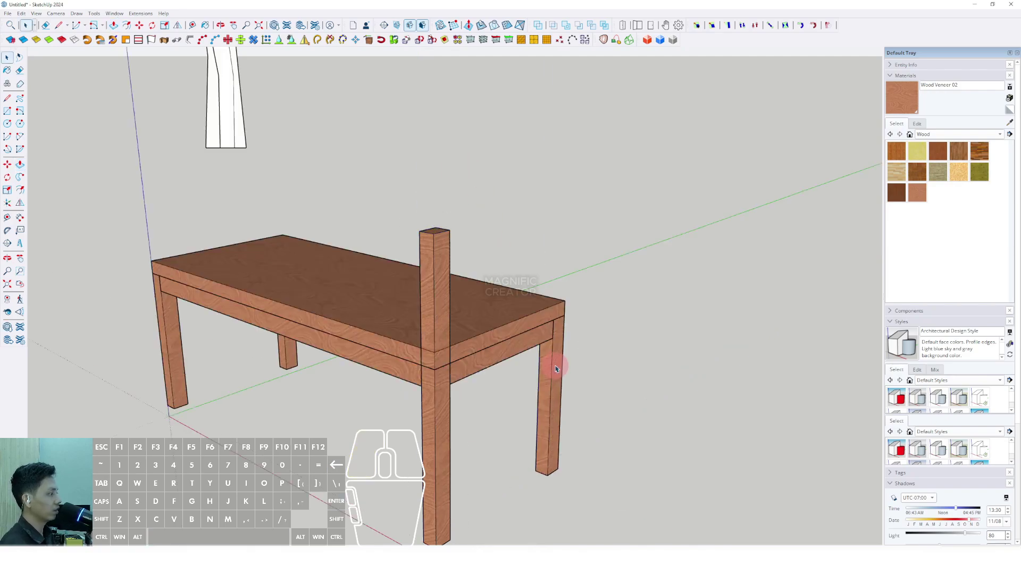
pyautogui.tripleClick(557, 365)
pyautogui.click(564, 318)
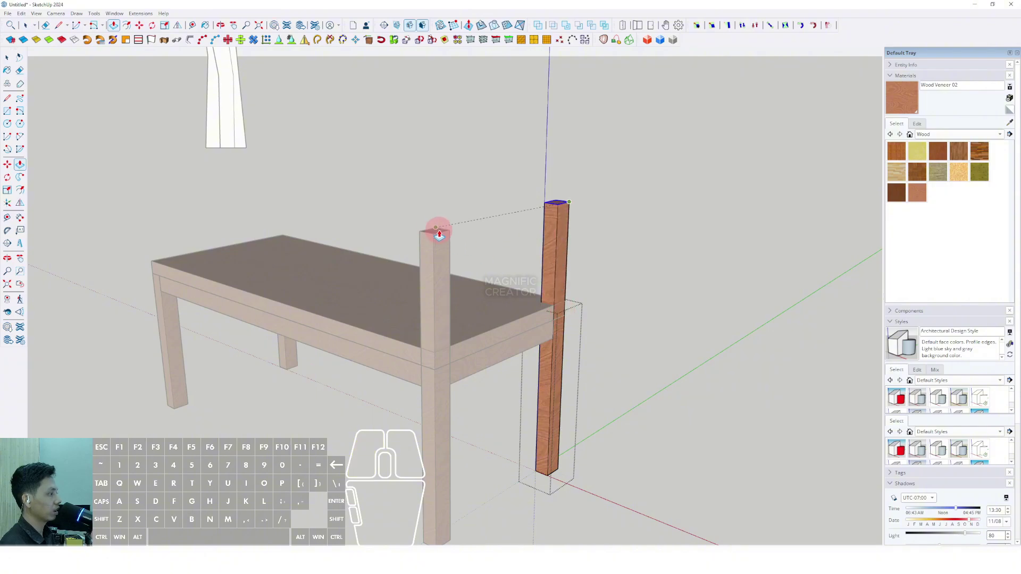
pyautogui.click(437, 233)
pyautogui.moveTo(438, 234); pyautogui.dragTo(499, 239, button='middle')
pyautogui.press('space')
pyautogui.click(672, 199)
# Step: Copy the short rail at that end straight up to sit flush with the tops of the two extended legs
pyautogui.scroll(2, 672, 199)
pyautogui.moveTo(457, 314)
pyautogui.mouseDown(button='middle')
pyautogui.moveTo(401, 359)
pyautogui.moveTo(585, 337)
pyautogui.moveTo(301, 315)
pyautogui.moveTo(524, 383)
pyautogui.mouseUp(button='middle')
pyautogui.scroll(2, 516, 395)
pyautogui.scroll(2, 542, 386)
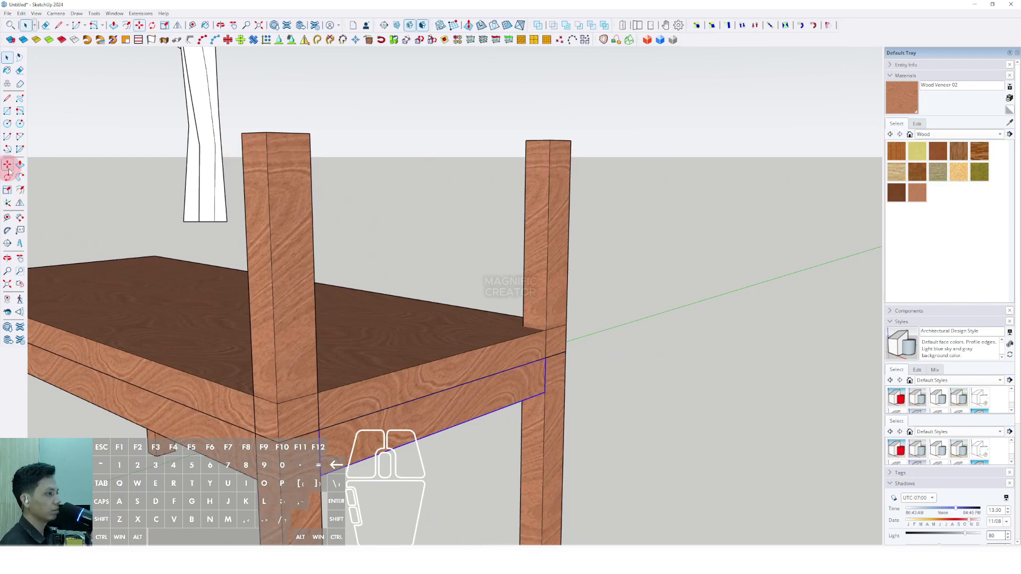
pyautogui.click(546, 360)
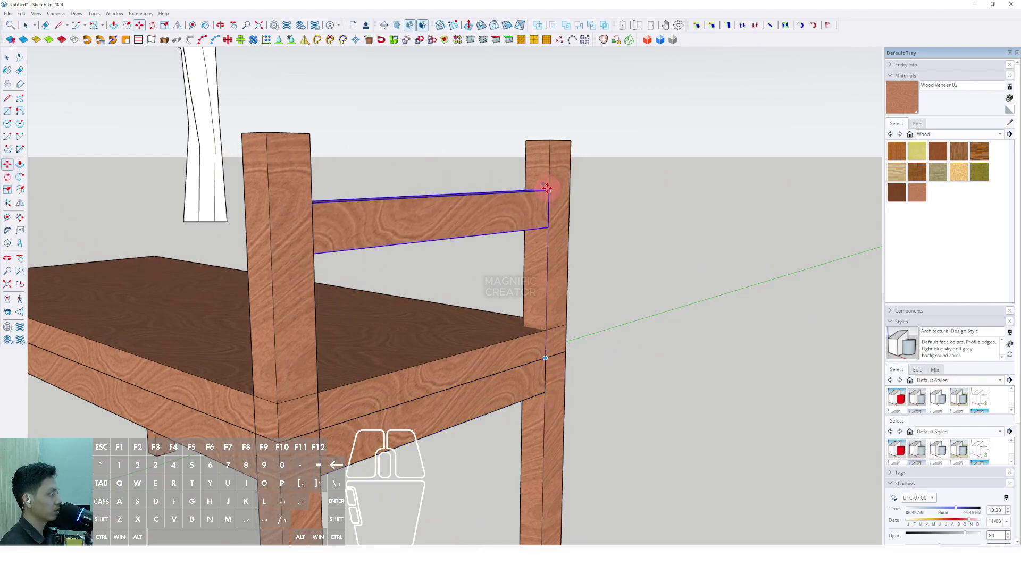
pyautogui.click(549, 144)
pyautogui.press('space')
# Step: Open the back corner leg at the opposite short end for editing and hide the rest of the model
pyautogui.scroll(-5, 388, 262)
pyautogui.moveTo(437, 285); pyautogui.dragTo(399, 365, button='middle')
pyautogui.doubleClick(350, 362)
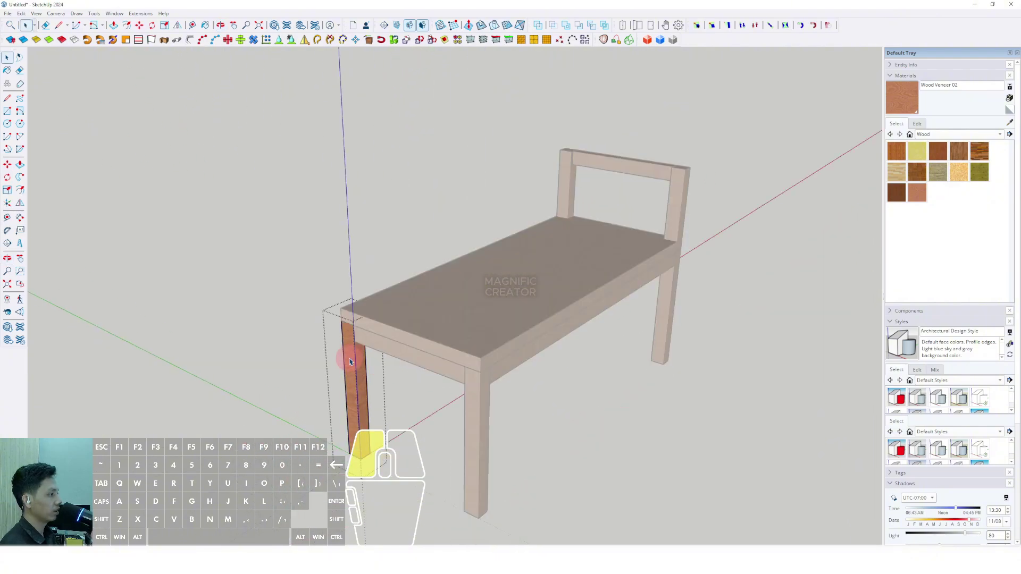
pyautogui.click(313, 301)
pyautogui.scroll(5, 348, 322)
pyautogui.press('i')
pyautogui.scroll(1, 368, 322)
# Step: Push/Pull the opened leg's top face up to the height of the other extended legs with the full model shown again
pyautogui.click(367, 320)
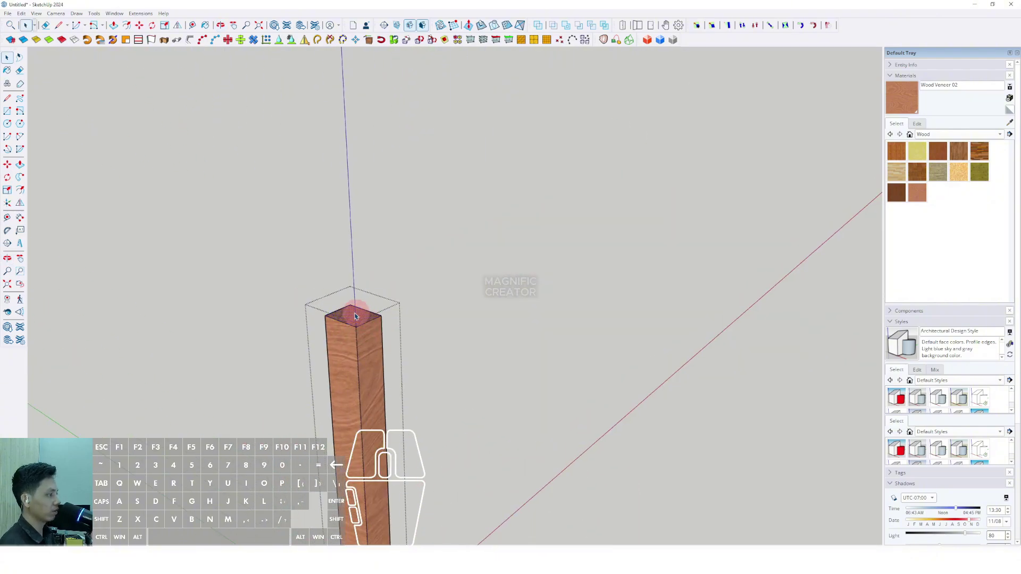
pyautogui.moveTo(361, 319); pyautogui.dragTo(367, 209)
pyautogui.press('i')
pyautogui.scroll(-4, 366, 208)
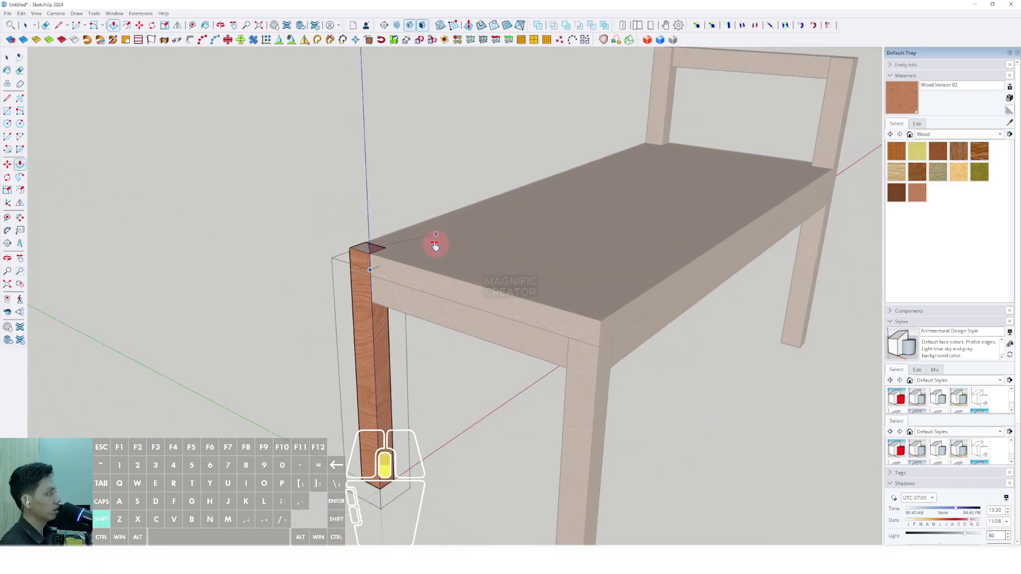
pyautogui.keyDown('shift'); pyautogui.moveTo(432, 244); pyautogui.dragTo(363, 363, button='middle'); pyautogui.keyUp('shift')
pyautogui.press('space')
pyautogui.moveTo(597, 225); pyautogui.dragTo(314, 303, button='middle')
pyautogui.click(501, 177)
# Step: Copy the long back rail vertically to the tops of the extended legs to form the backrest rail
pyautogui.scroll(-2, 564, 364)
pyautogui.keyDown('shift'); pyautogui.moveTo(563, 364); pyautogui.dragTo(445, 339, button='middle'); pyautogui.keyUp('shift')
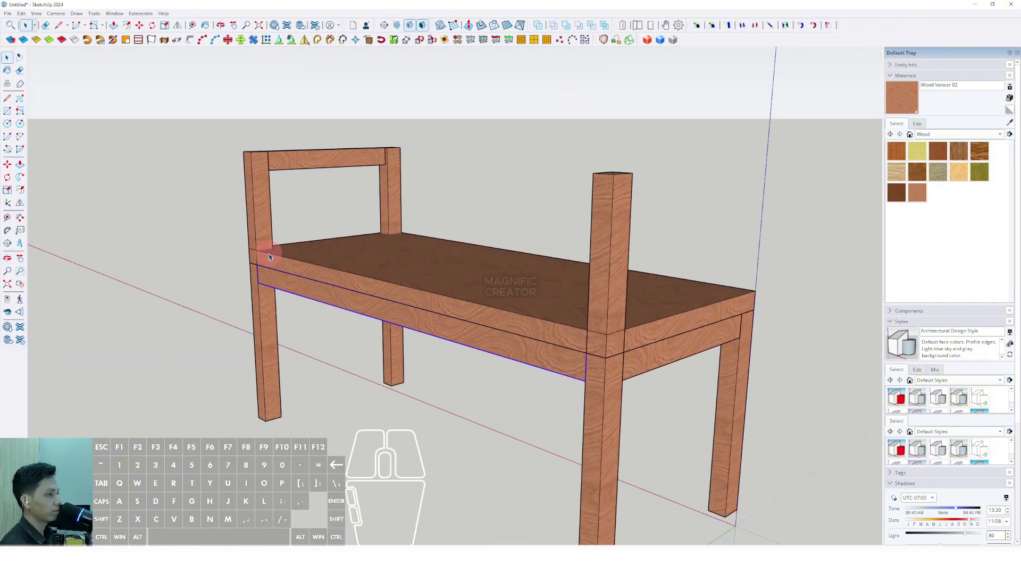
pyautogui.click(7, 164)
pyautogui.scroll(2, 565, 371)
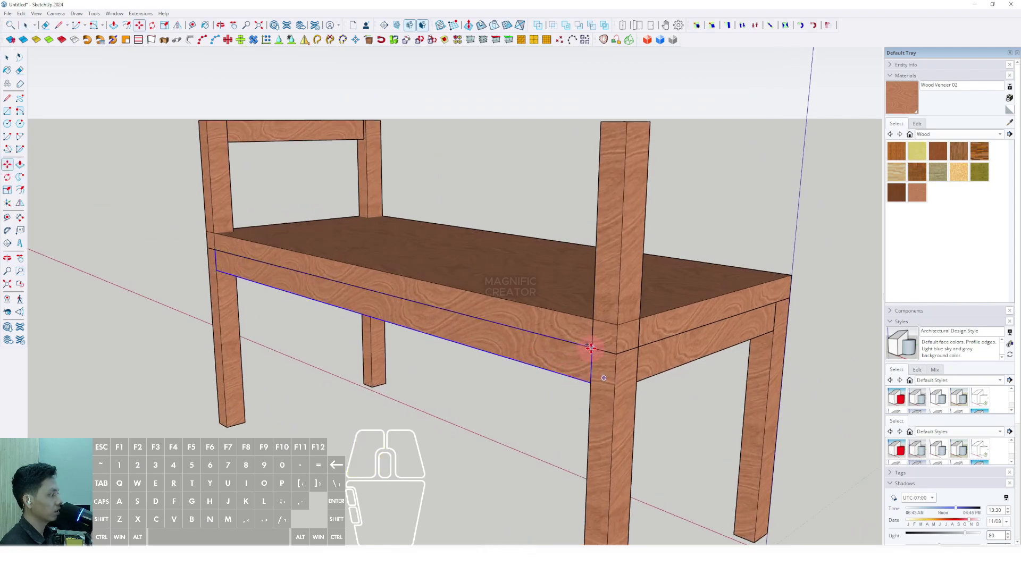
pyautogui.click(591, 349)
pyautogui.scroll(-2, 596, 287)
pyautogui.keyDown('shift'); pyautogui.moveTo(596, 287); pyautogui.dragTo(582, 339, button='middle'); pyautogui.keyUp('shift')
pyautogui.click(585, 210)
pyautogui.press('space')
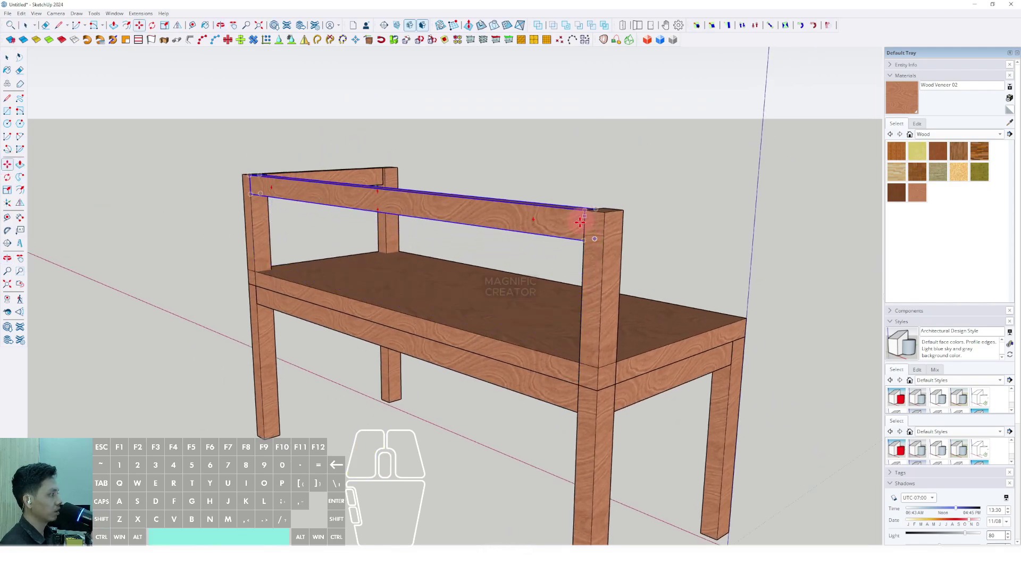
# Step: Add linear dimensions for the bench's length, depth, seat height and backrest height above the seat
pyautogui.scroll(-2, 579, 222)
pyautogui.moveTo(495, 306); pyautogui.dragTo(669, 319, button='middle')
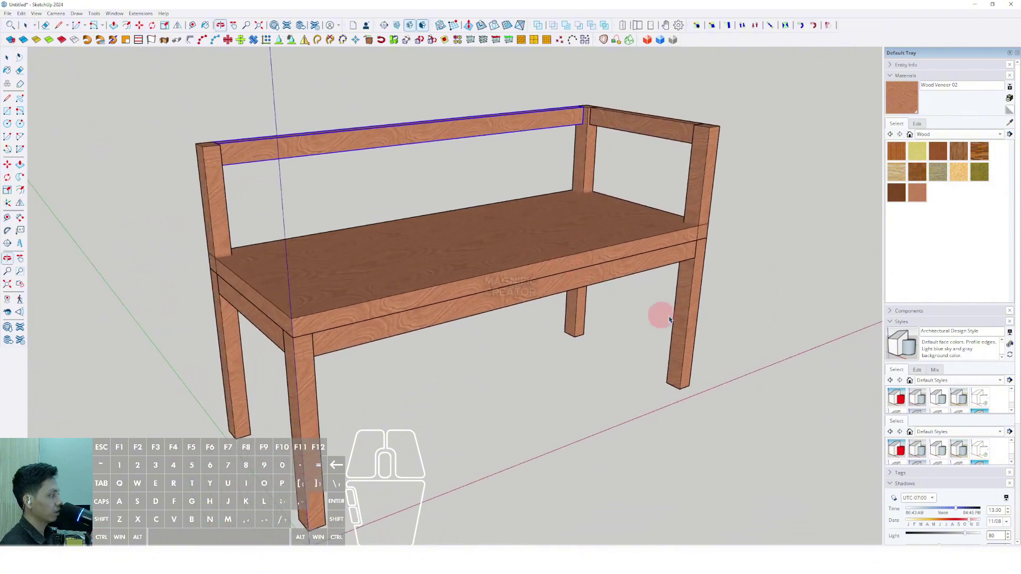
pyautogui.keyDown('shift'); pyautogui.moveTo(453, 314); pyautogui.dragTo(121, 231, button='middle'); pyautogui.keyUp('shift')
pyautogui.moveTo(286, 349); pyautogui.dragTo(360, 436, button='middle')
pyautogui.click(641, 339)
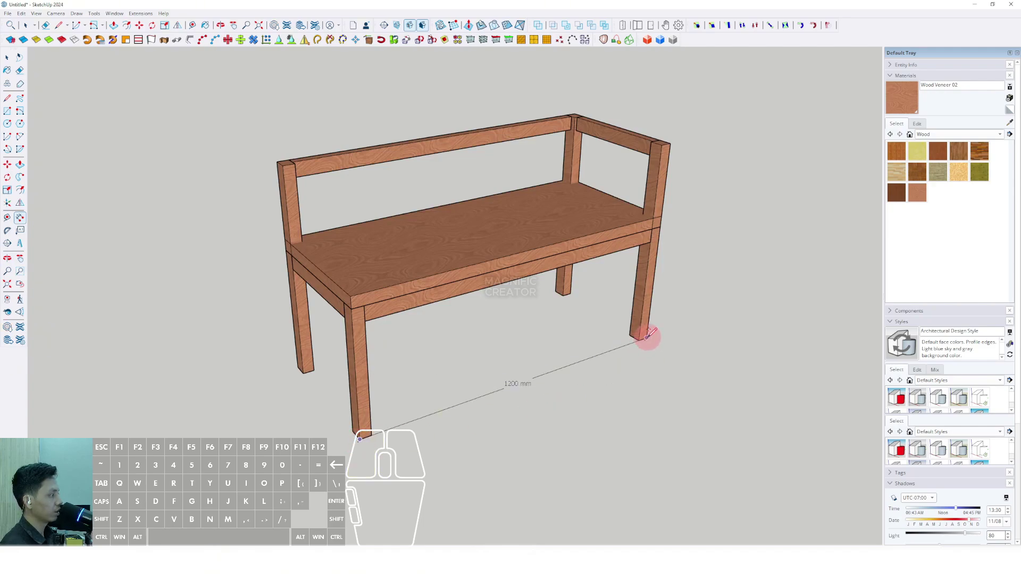
pyautogui.click(709, 374)
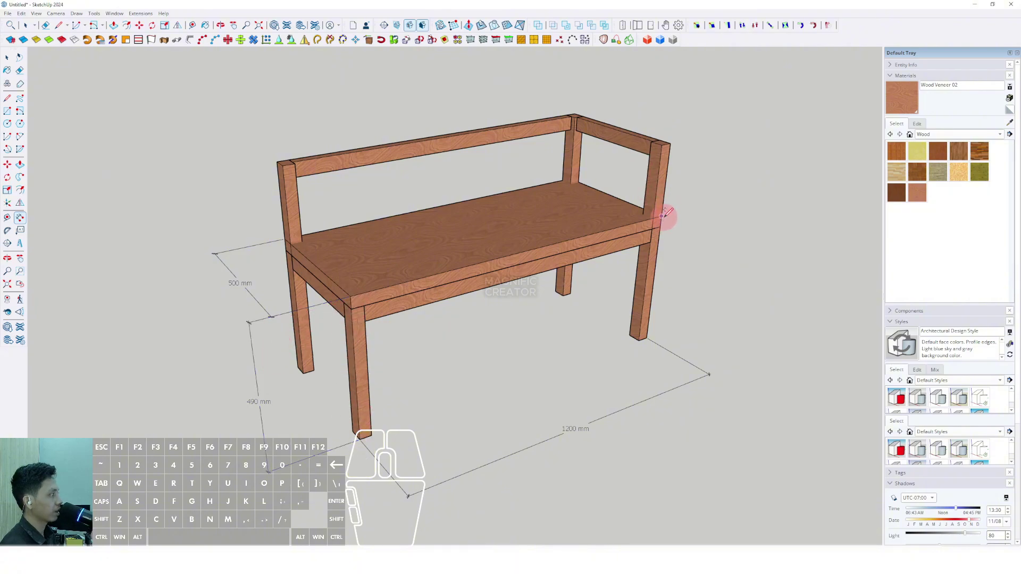
pyautogui.click(730, 140)
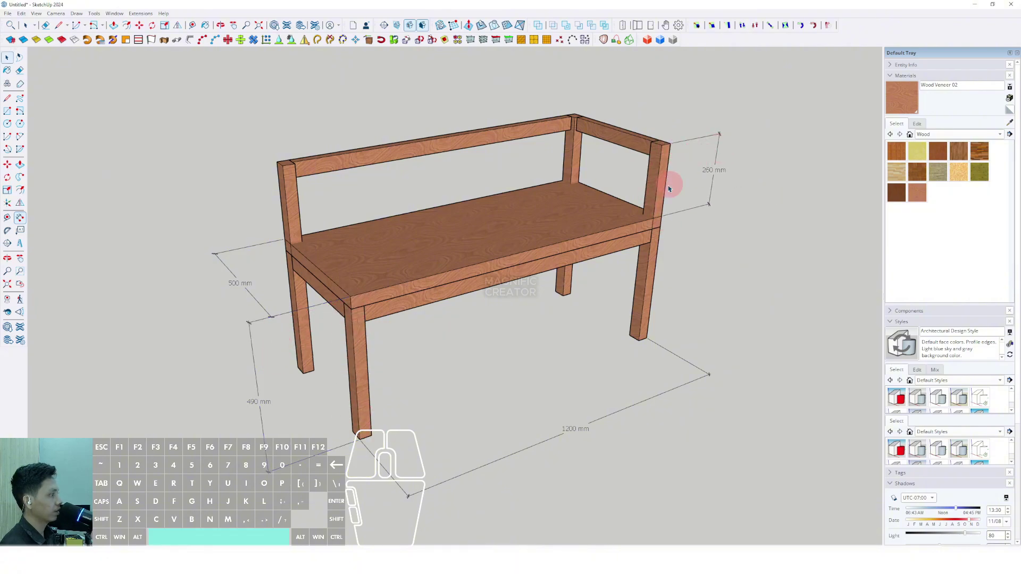
# Step: Delete all four dimensions around the bench
pyautogui.moveTo(668, 183); pyautogui.dragTo(479, 287, button='middle')
pyautogui.press('space')
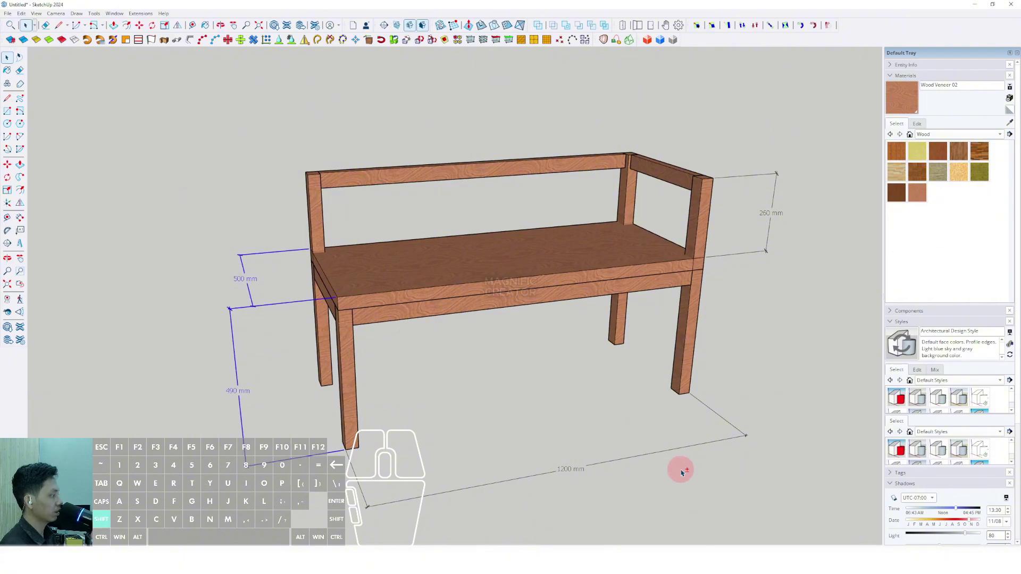
pyautogui.press('e')
pyautogui.moveTo(693, 471); pyautogui.dragTo(613, 418)
pyautogui.press('e')
pyautogui.moveTo(785, 253); pyautogui.dragTo(746, 189)
pyautogui.press('e')
# Step: Turn on shadows in the model to present the finished bench
pyautogui.scroll(1, 406, 256)
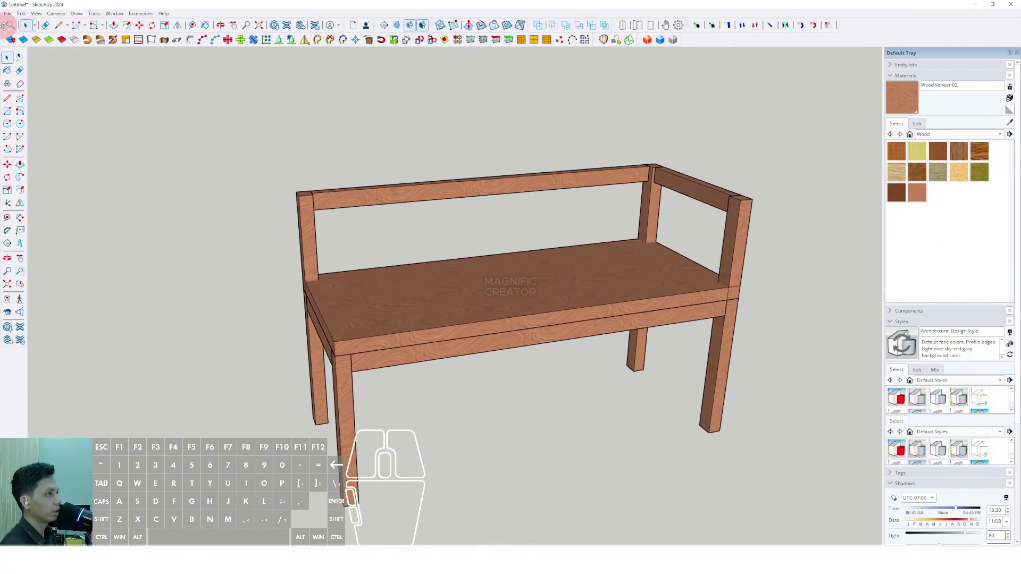
pyautogui.click(50, 116)
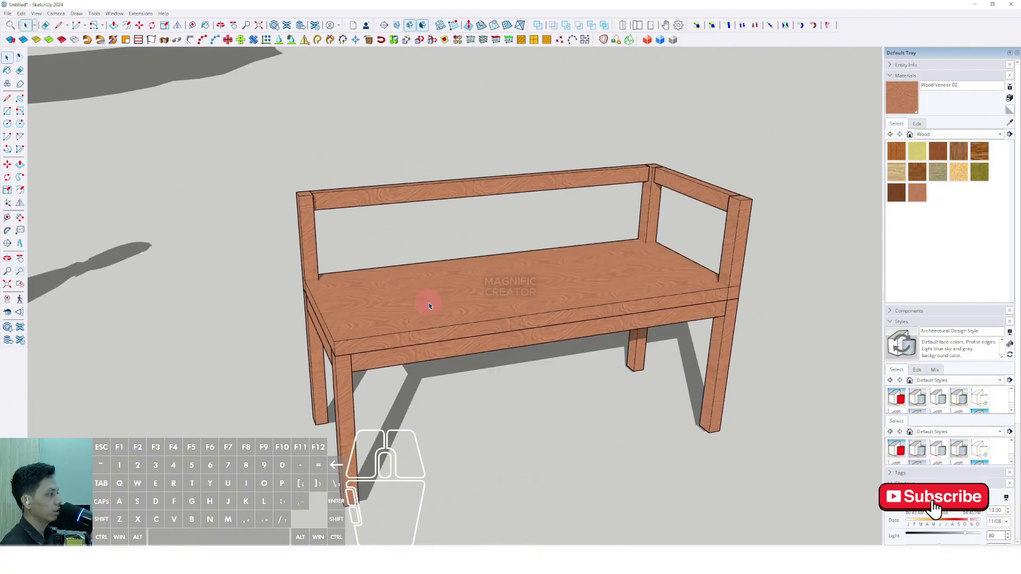
pyautogui.scroll(2, 426, 296)
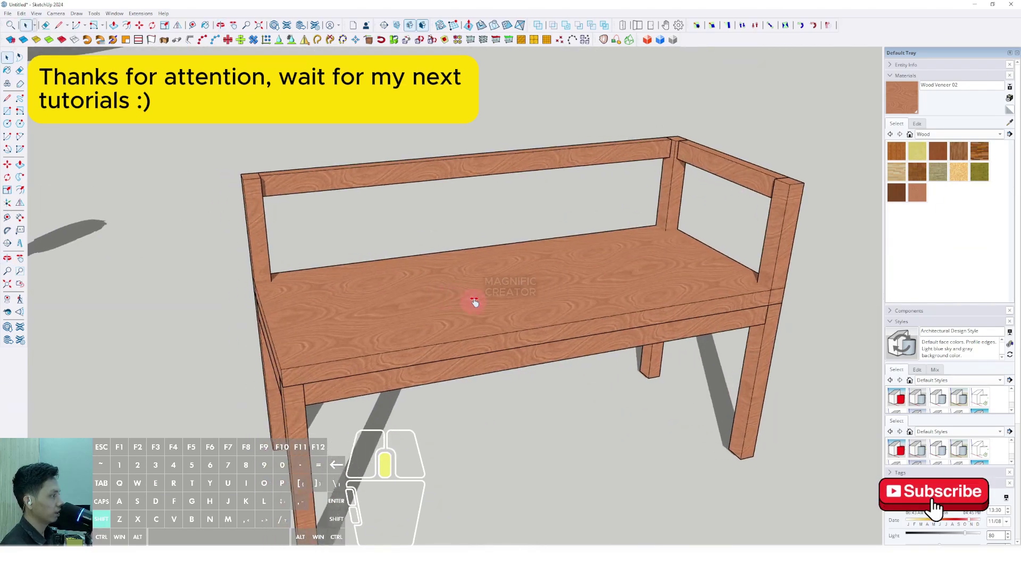
pyautogui.scroll(2, 473, 303)
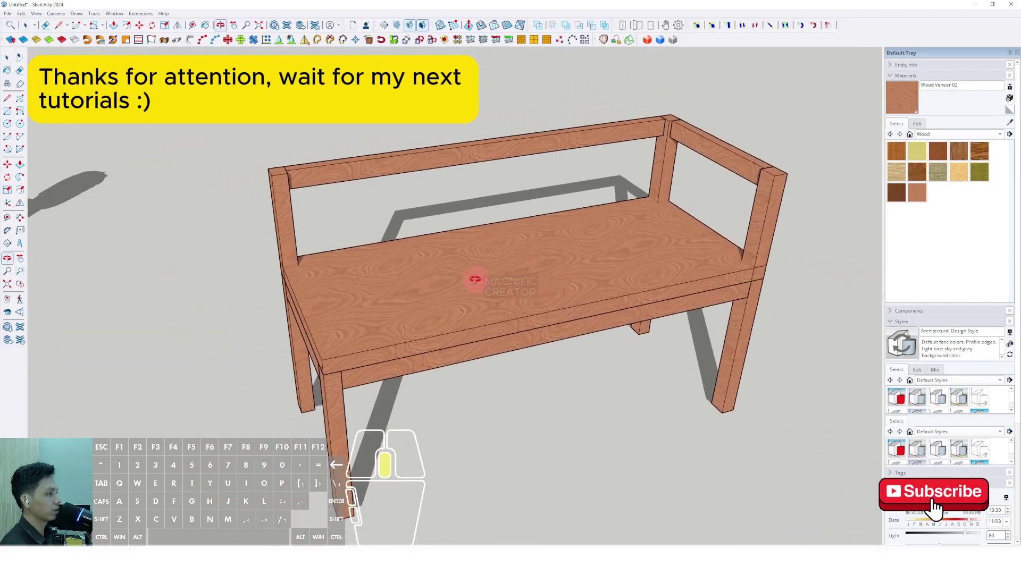